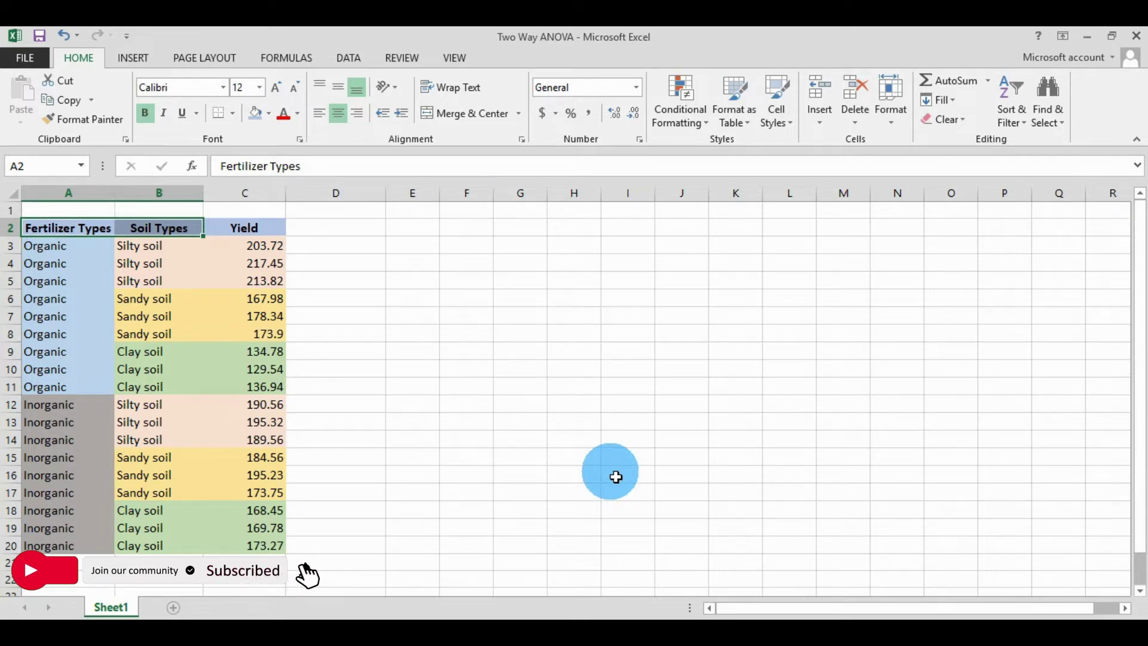
In Excel, select the headers, the Organic and soil-type entries, and the Yield column
drag(50, 216, 156, 216)
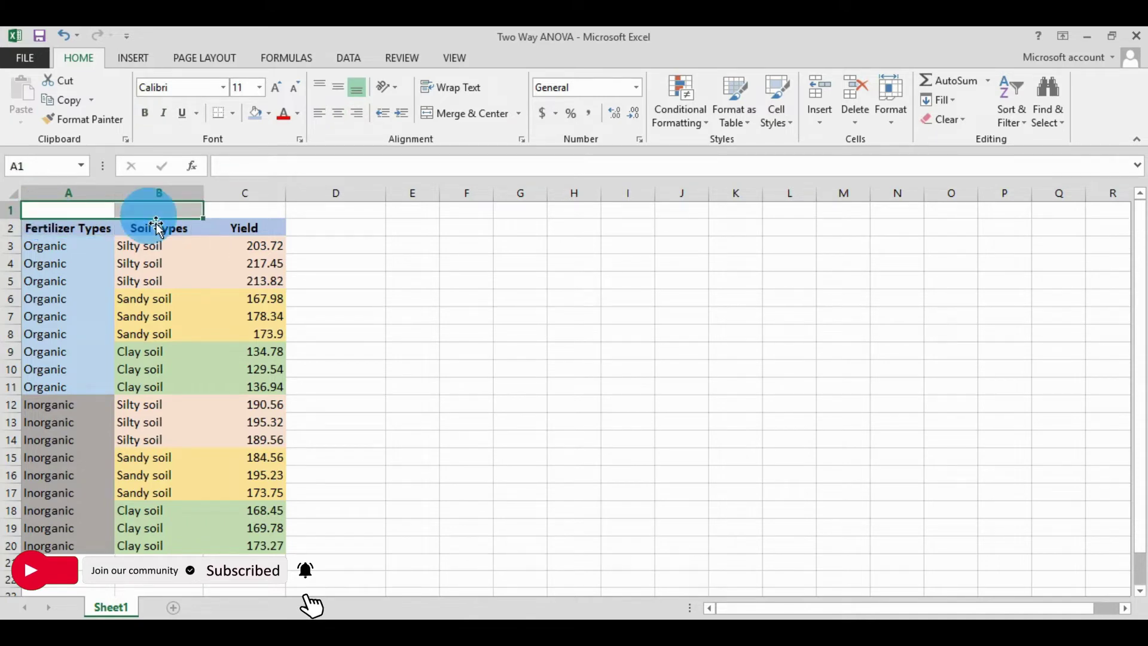
click(247, 212)
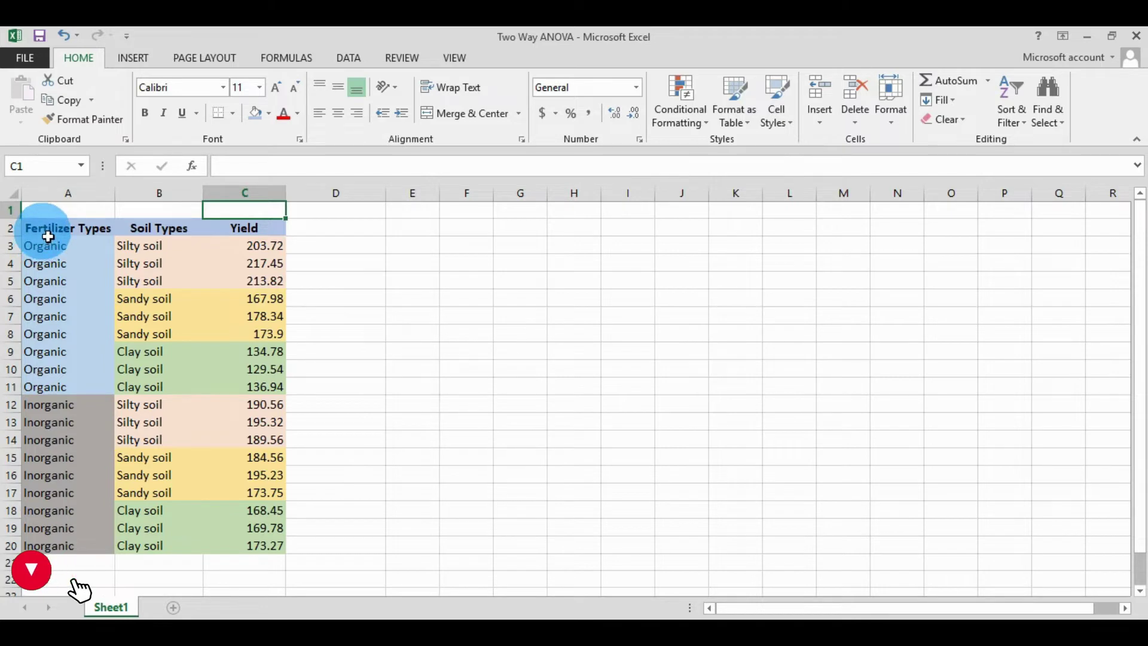
drag(48, 235, 159, 232)
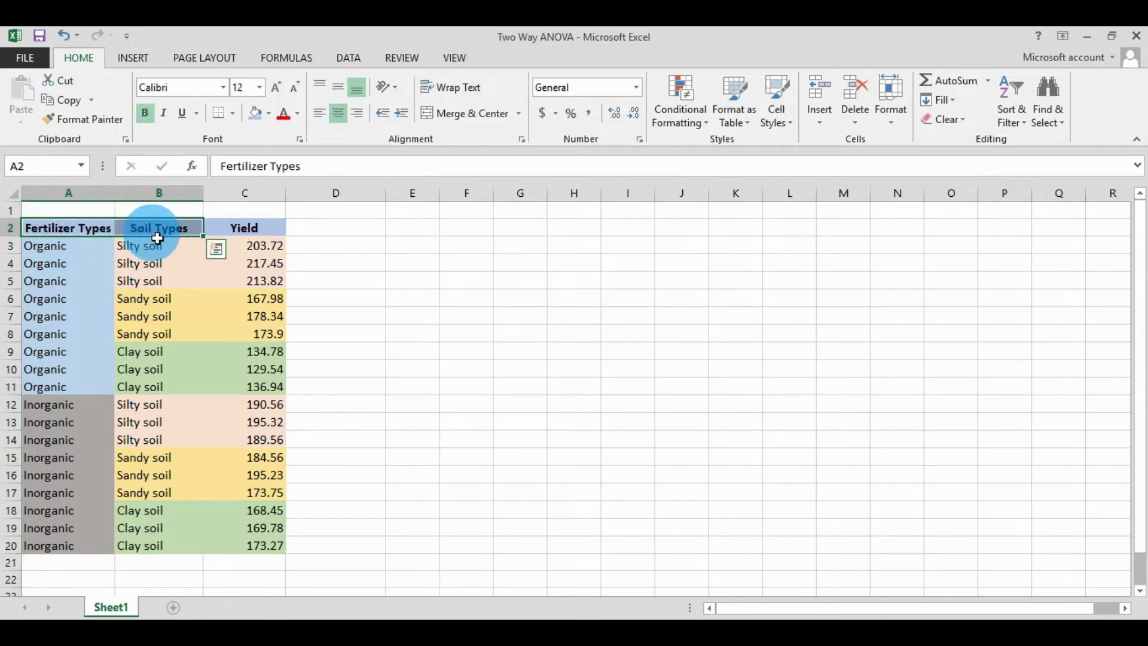
click(245, 228)
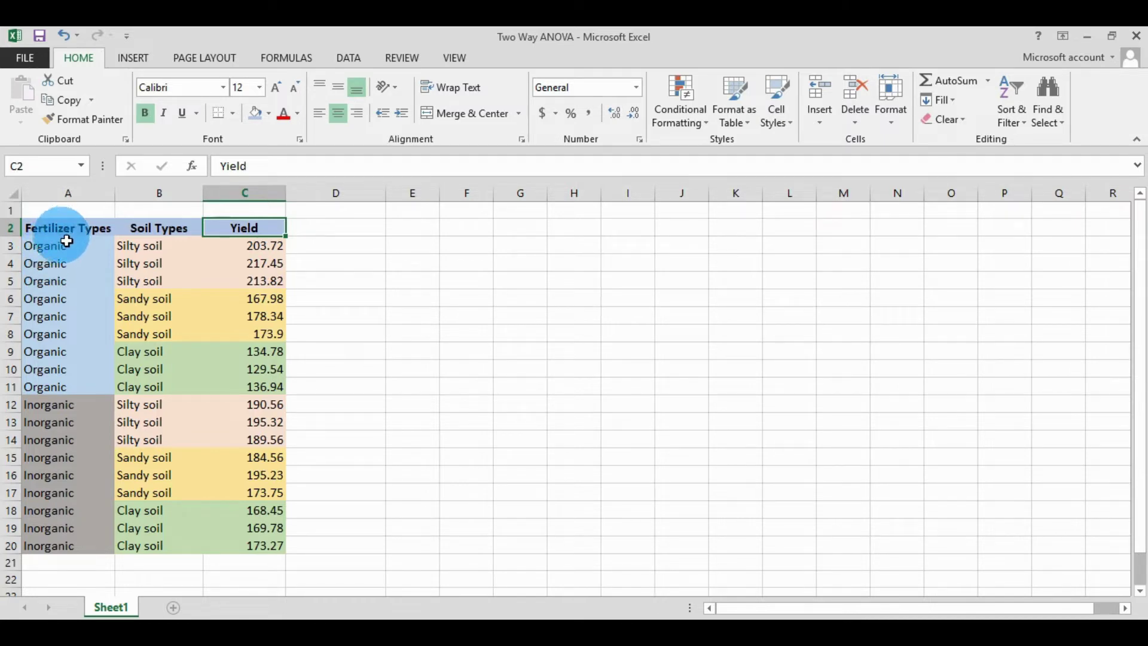
drag(54, 247, 60, 545)
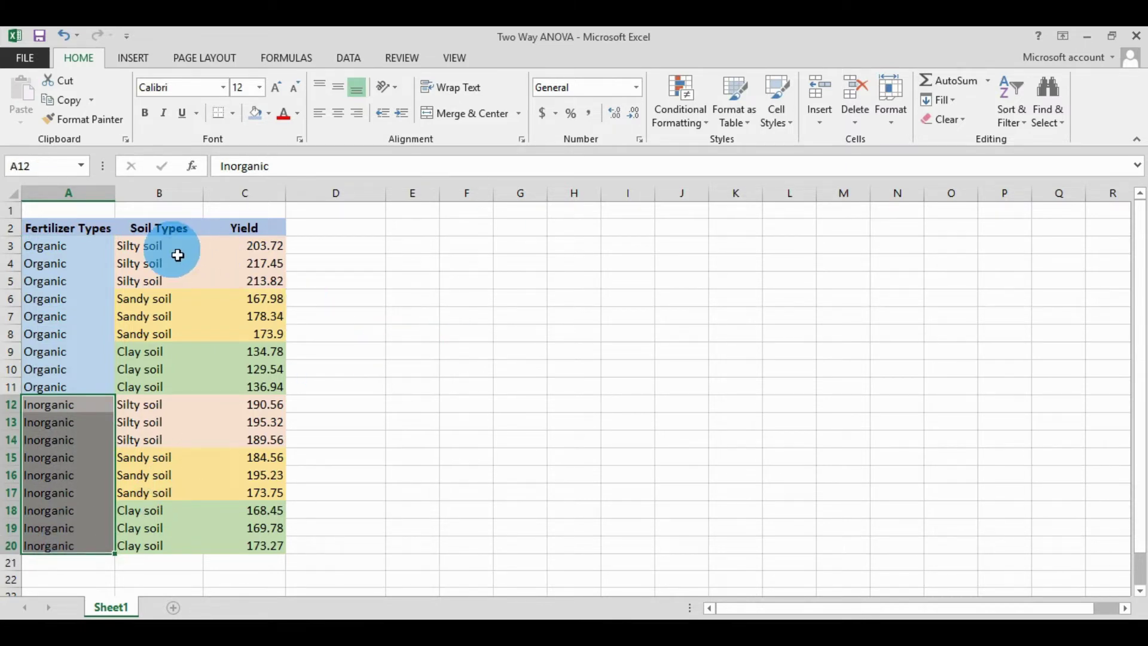
drag(177, 247, 170, 281)
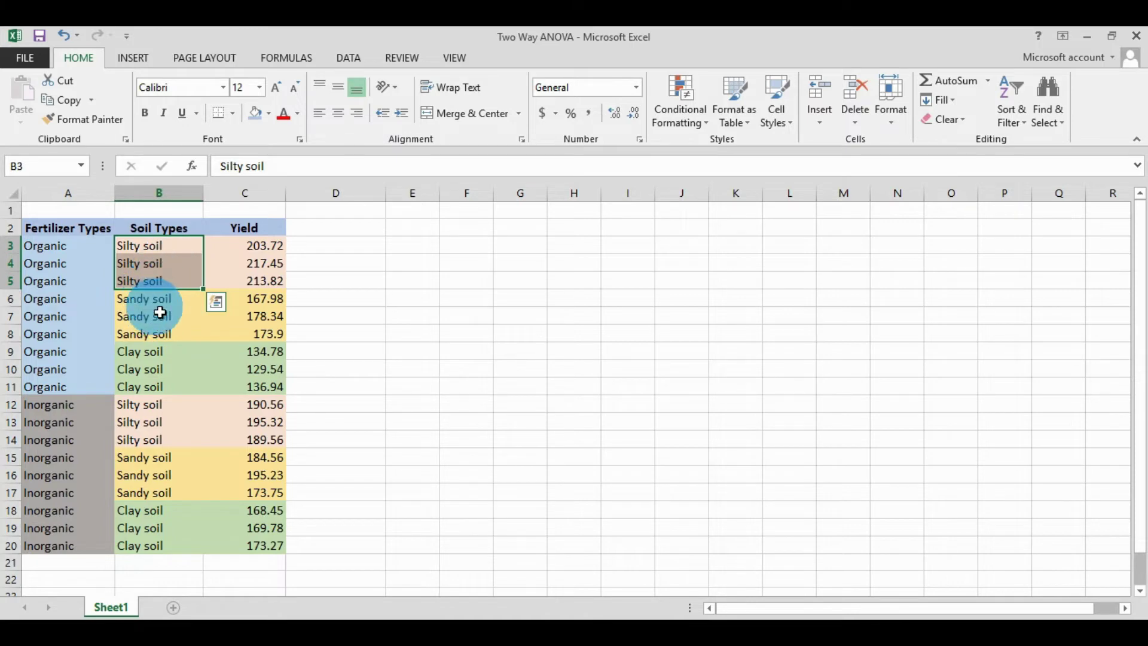
drag(160, 354, 164, 384)
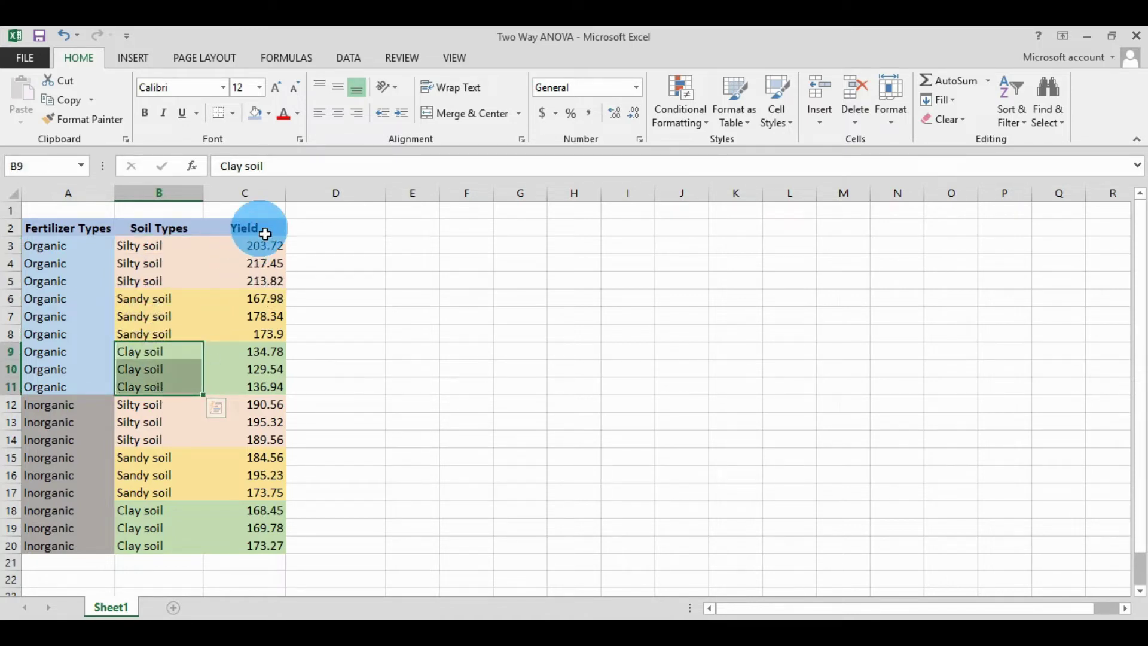
drag(265, 235, 269, 546)
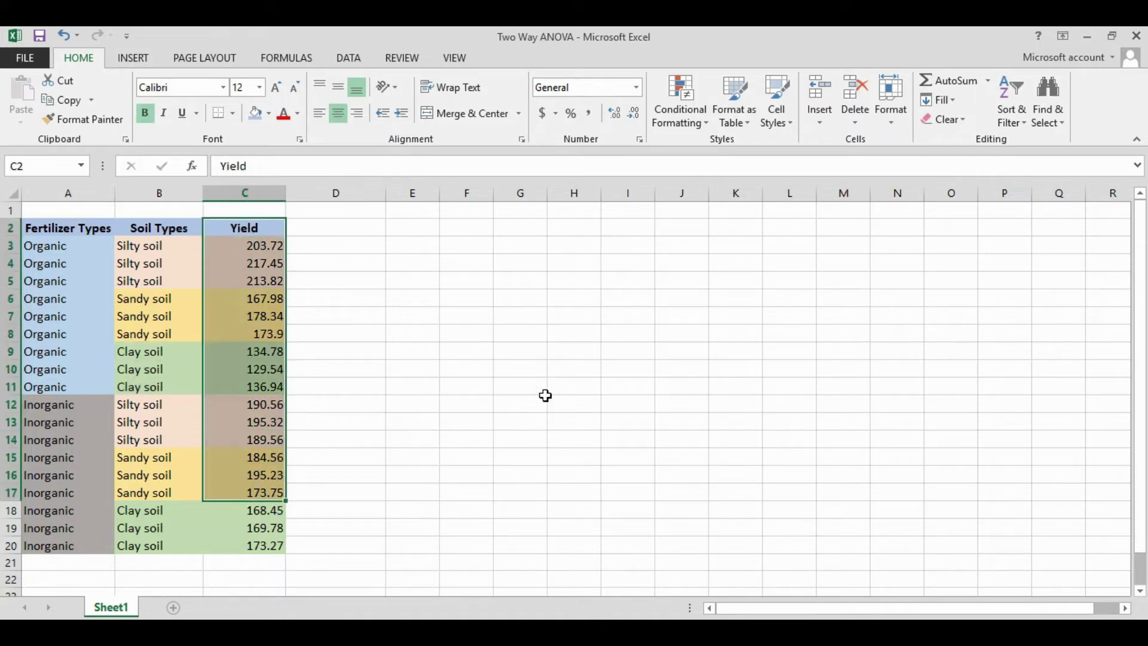
click(535, 395)
Copy the whole A2:C20 table and focus PAST's empty spreadsheet
drag(53, 230, 244, 546)
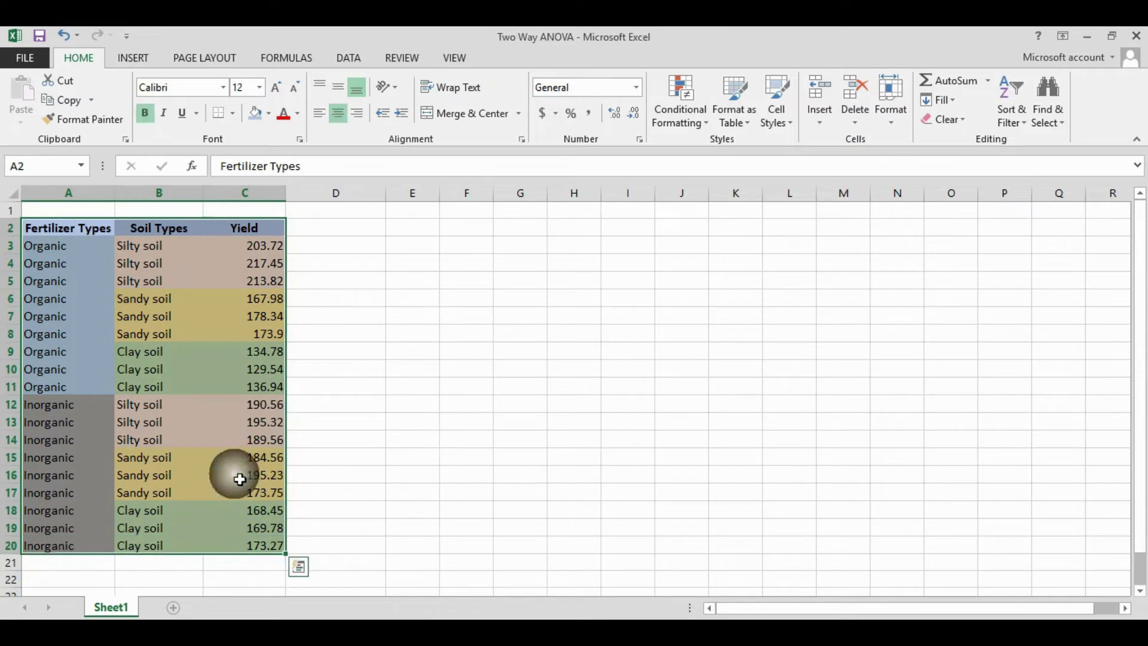
right_click(229, 418)
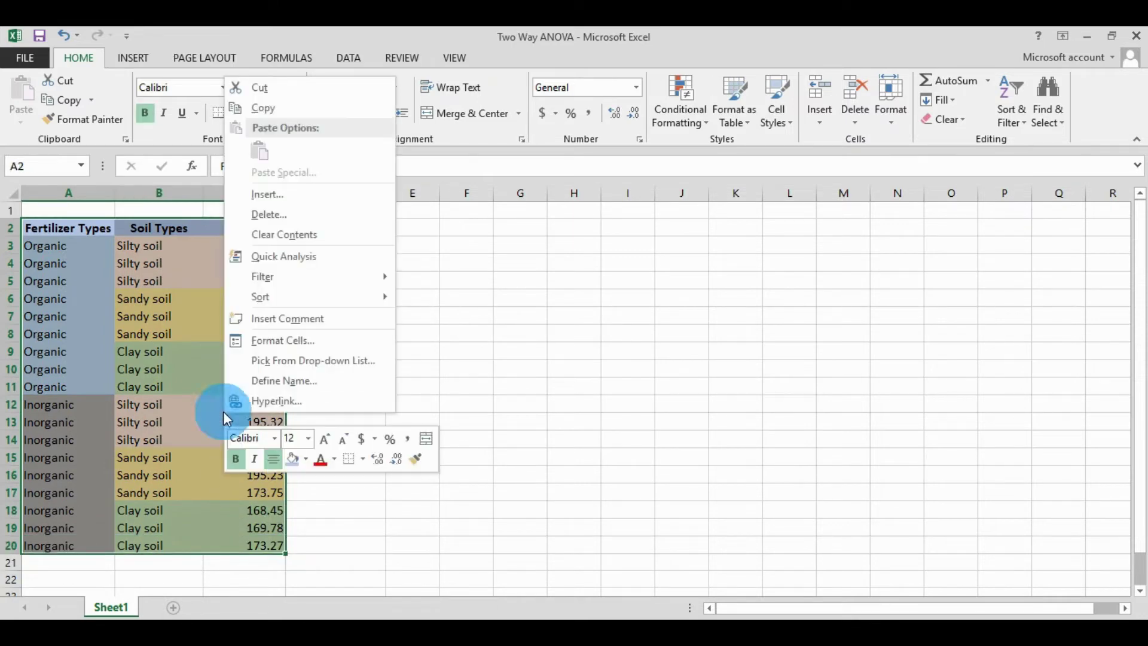
click(273, 113)
key(ctrl+c)
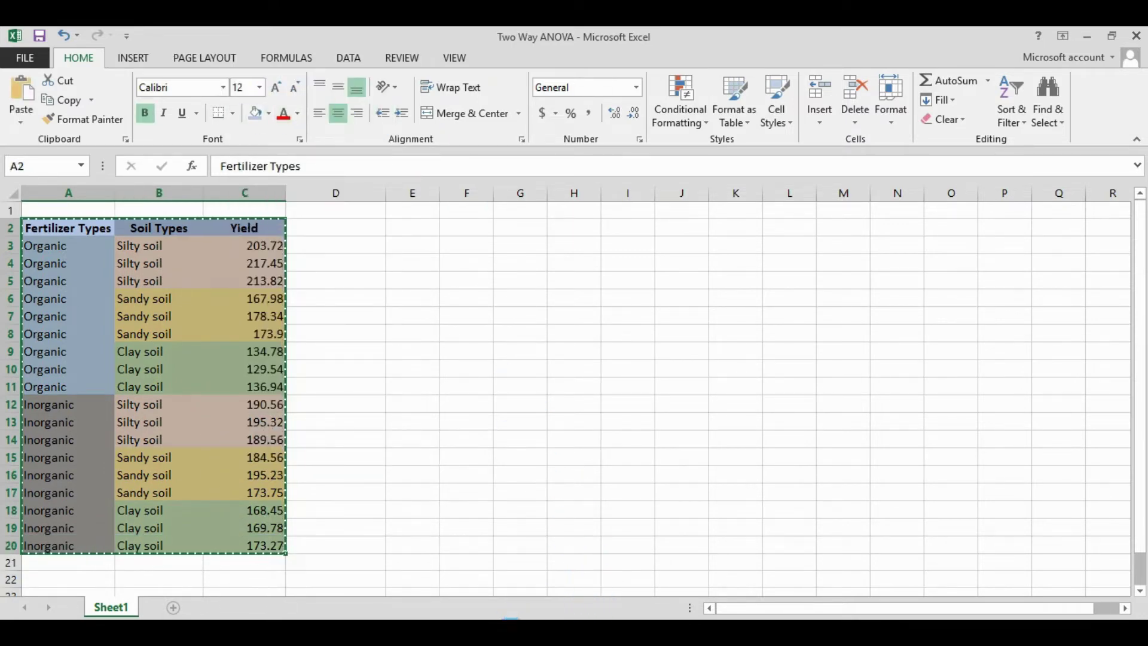
click(512, 619)
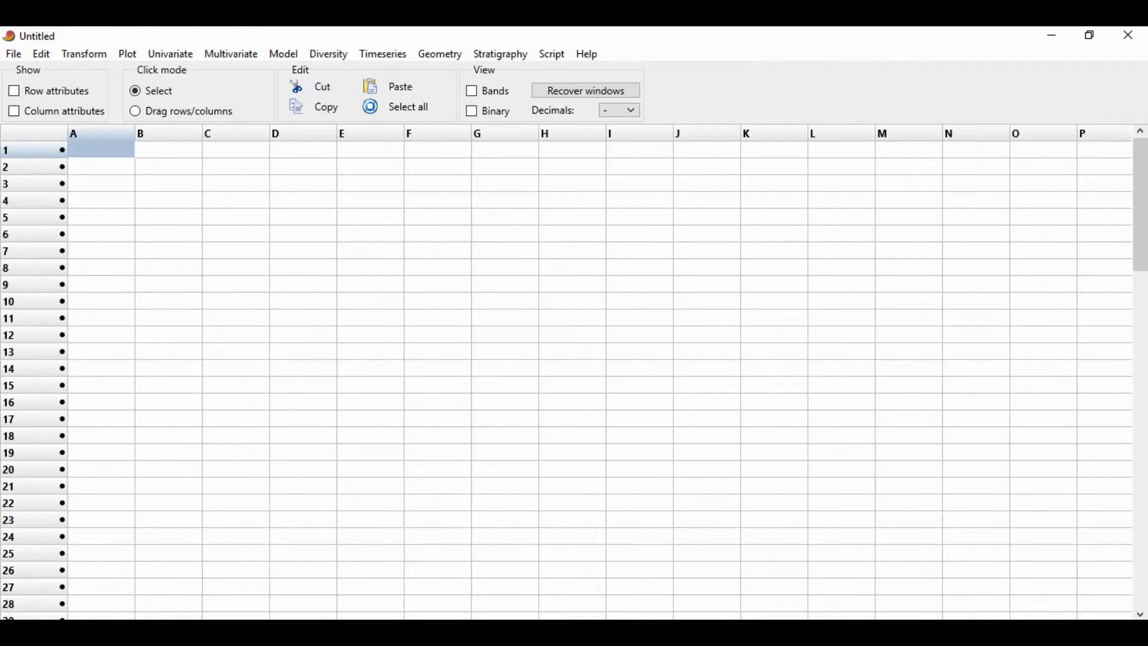
Show column attributes and paste the table with headers into column A's name cell
click(14, 111)
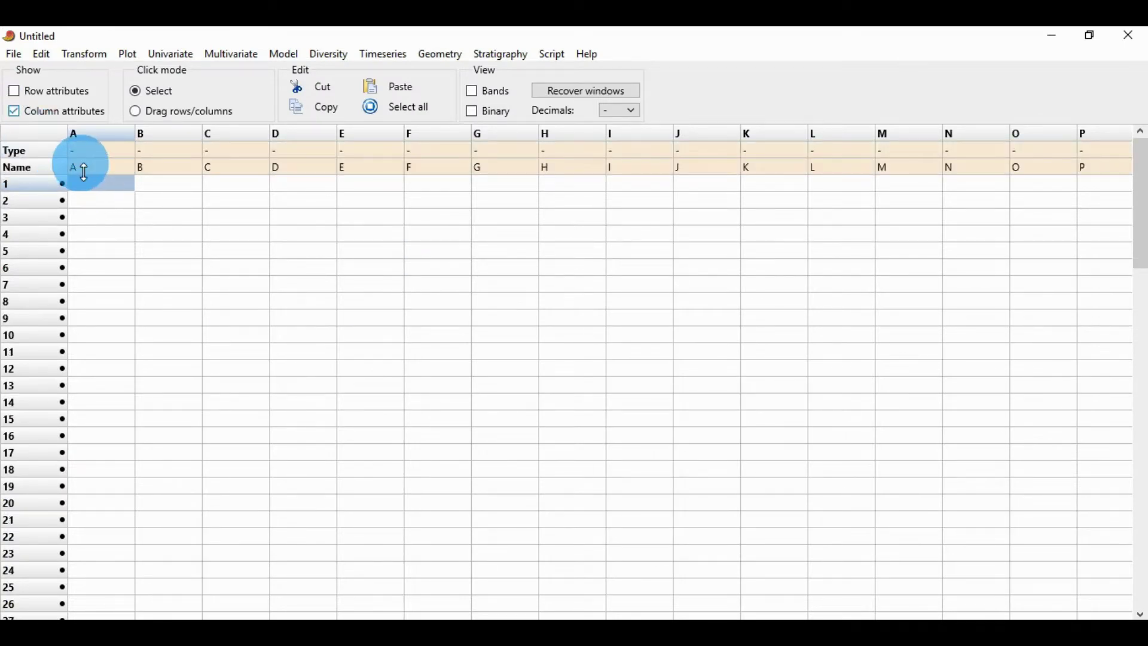
click(101, 168)
click(372, 90)
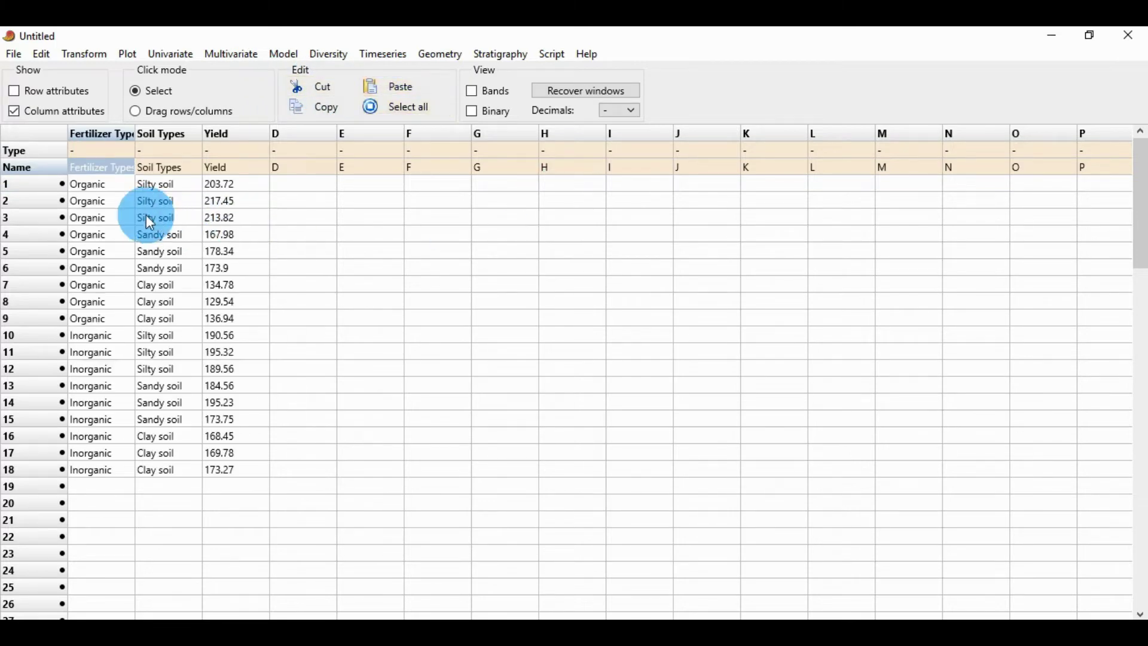
Set Fertilizer Types and Soil Types to Group, hide attributes, and select all 18 rows
click(101, 149)
click(101, 149)
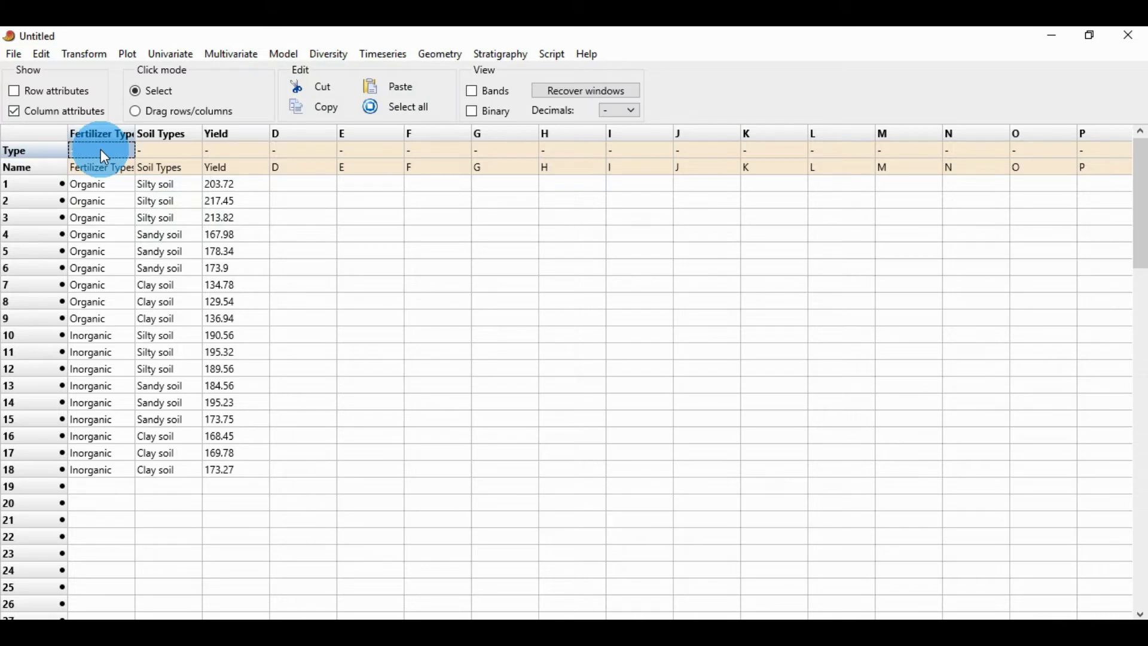
click(94, 188)
click(162, 150)
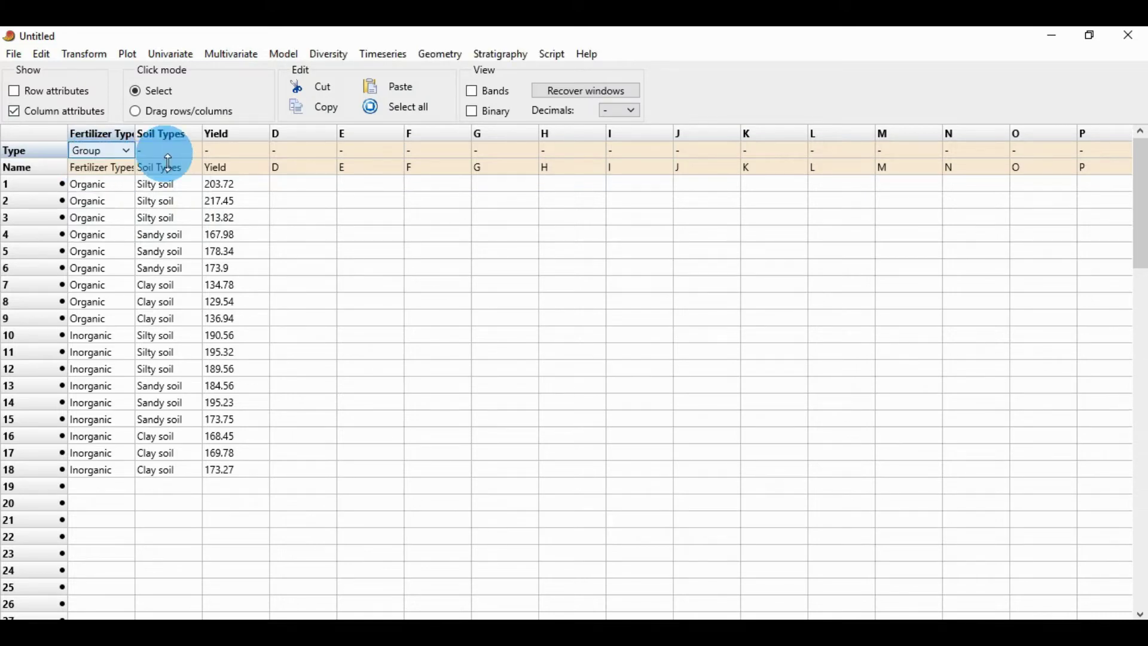
click(162, 149)
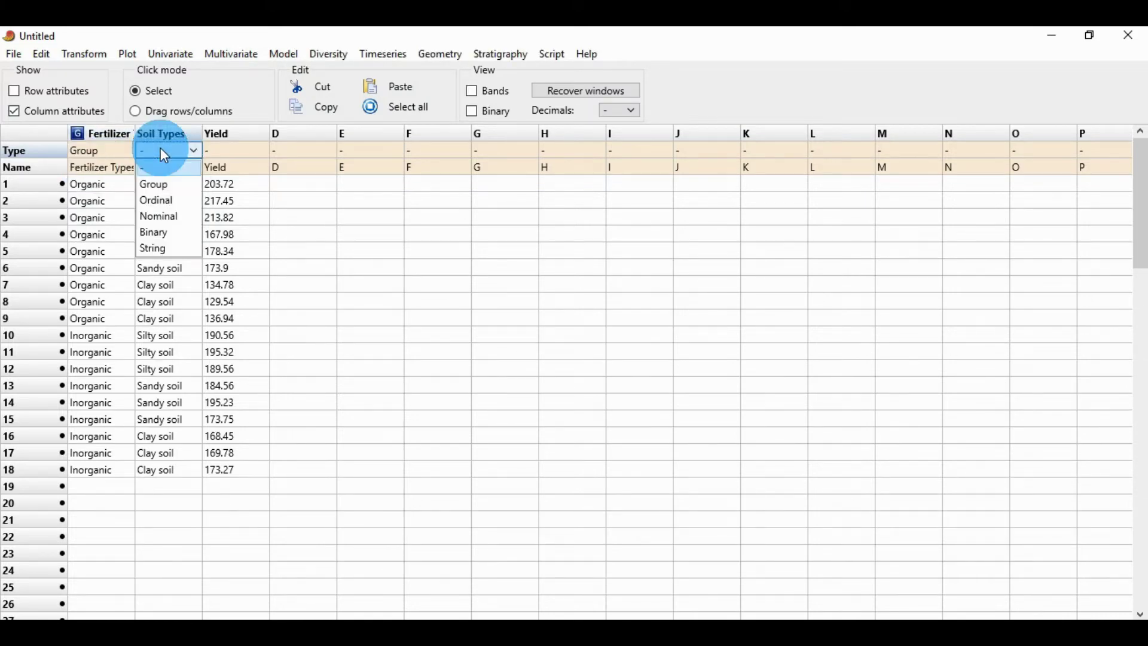
click(158, 185)
click(14, 112)
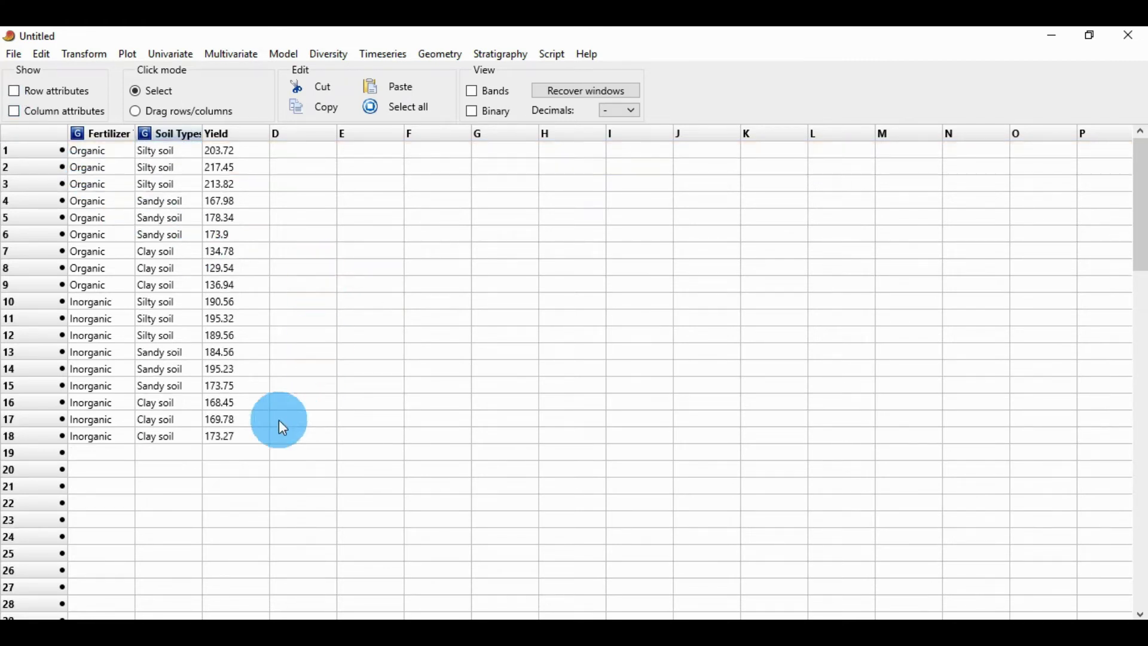
drag(258, 435, 96, 159)
click(127, 108)
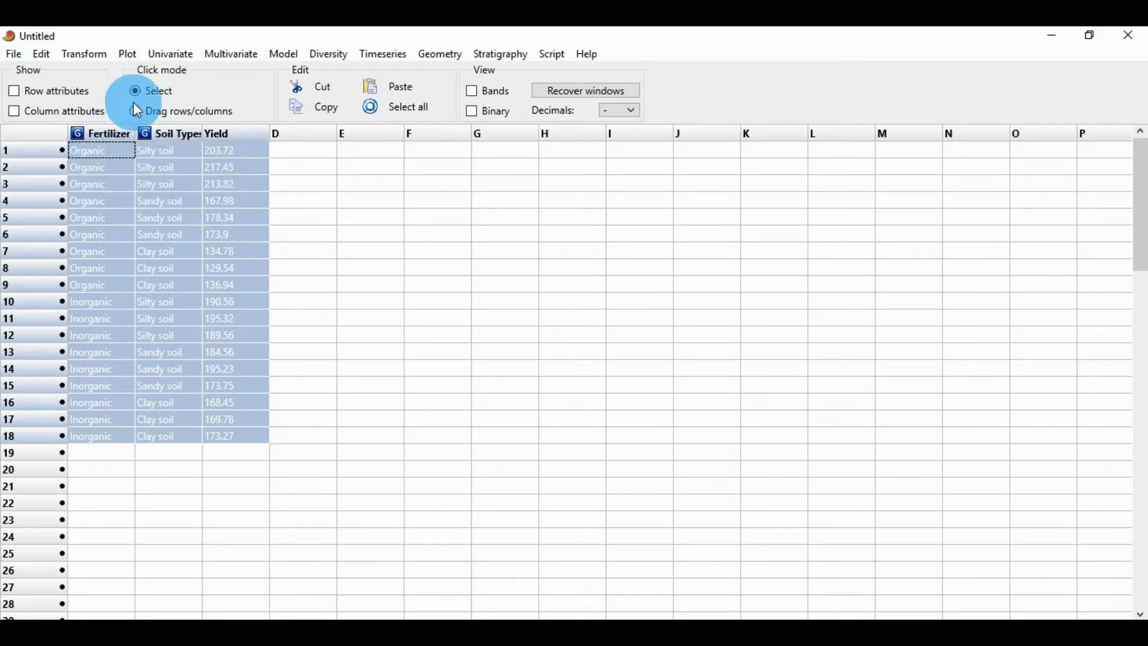
Run Univariate > ANOVA > Two-way ANOVA, maximize the results, and view the graph of means
click(169, 58)
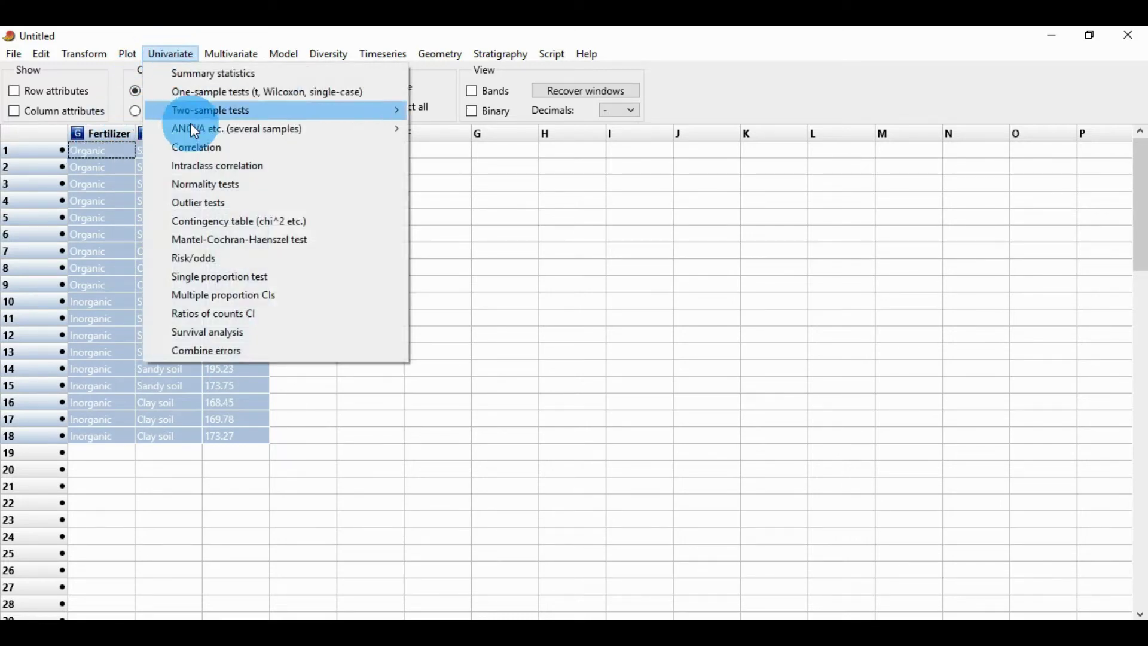
mouse_move(196, 132)
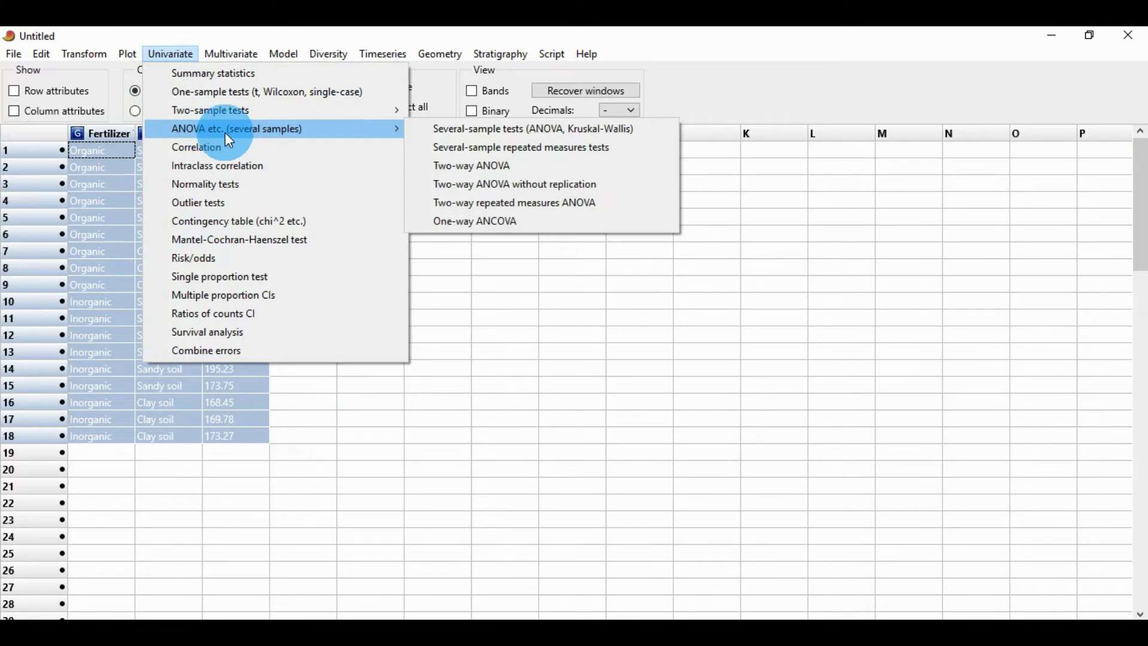
click(505, 175)
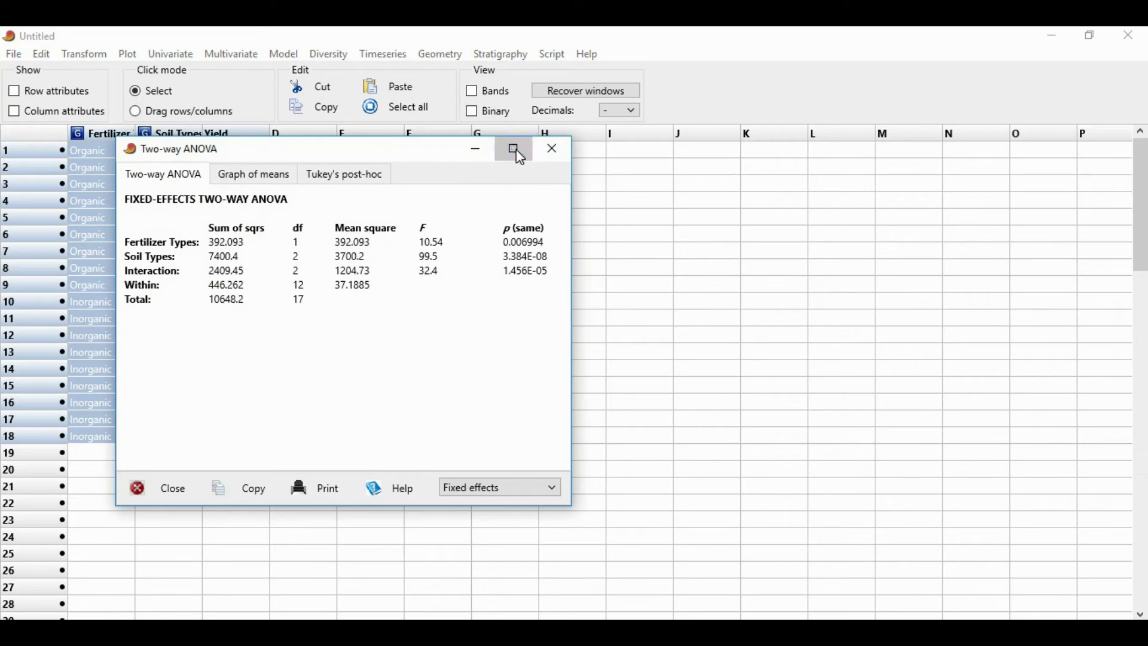
click(515, 149)
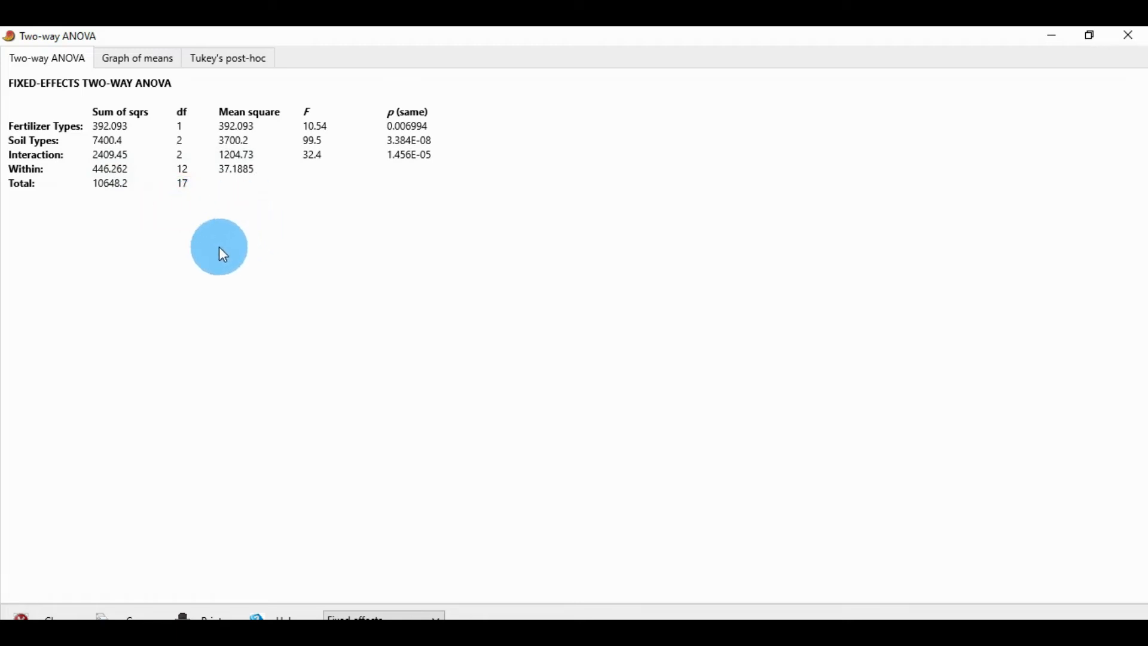
click(143, 69)
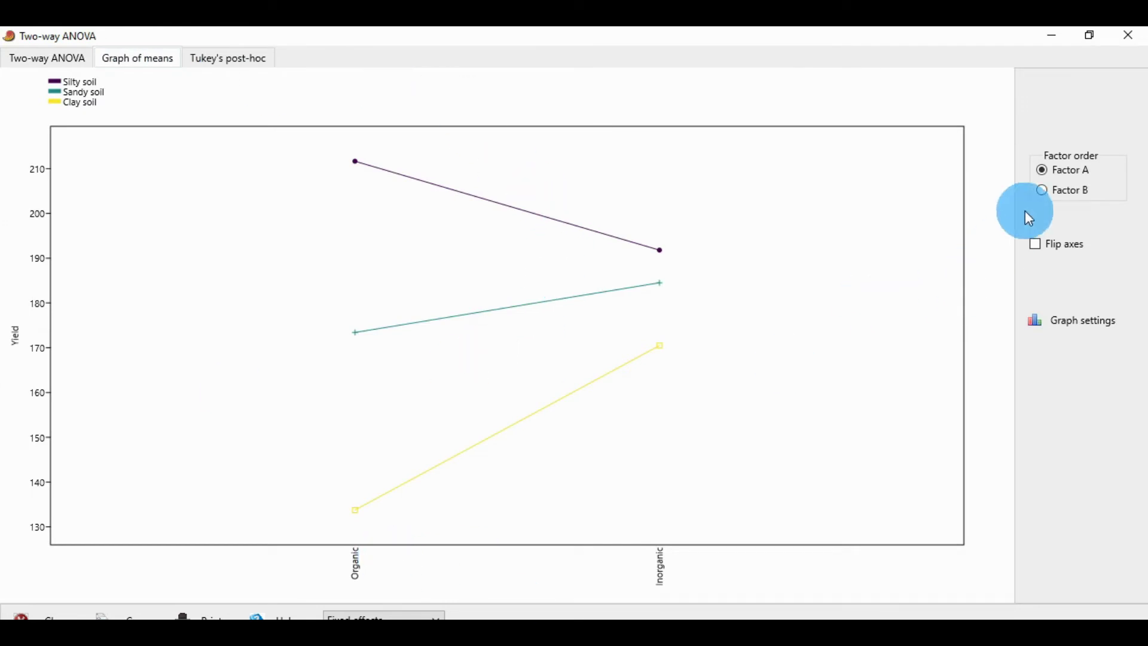
Restore and move the results window, then switch the means plot to soil type
click(1089, 36)
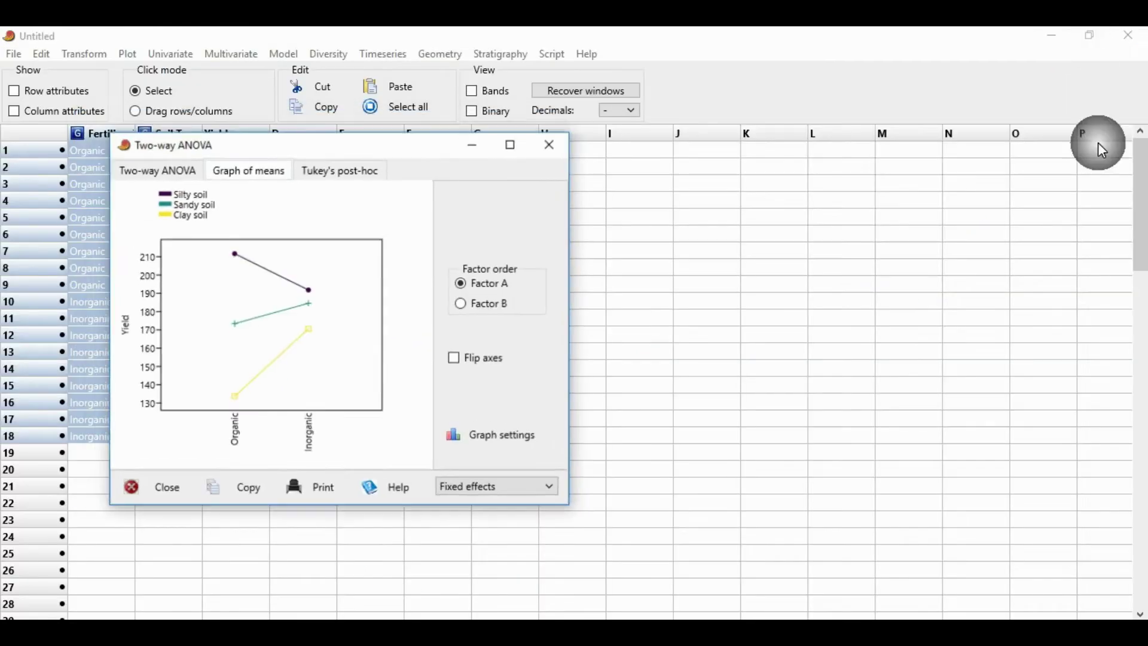
drag(317, 173, 561, 177)
click(87, 161)
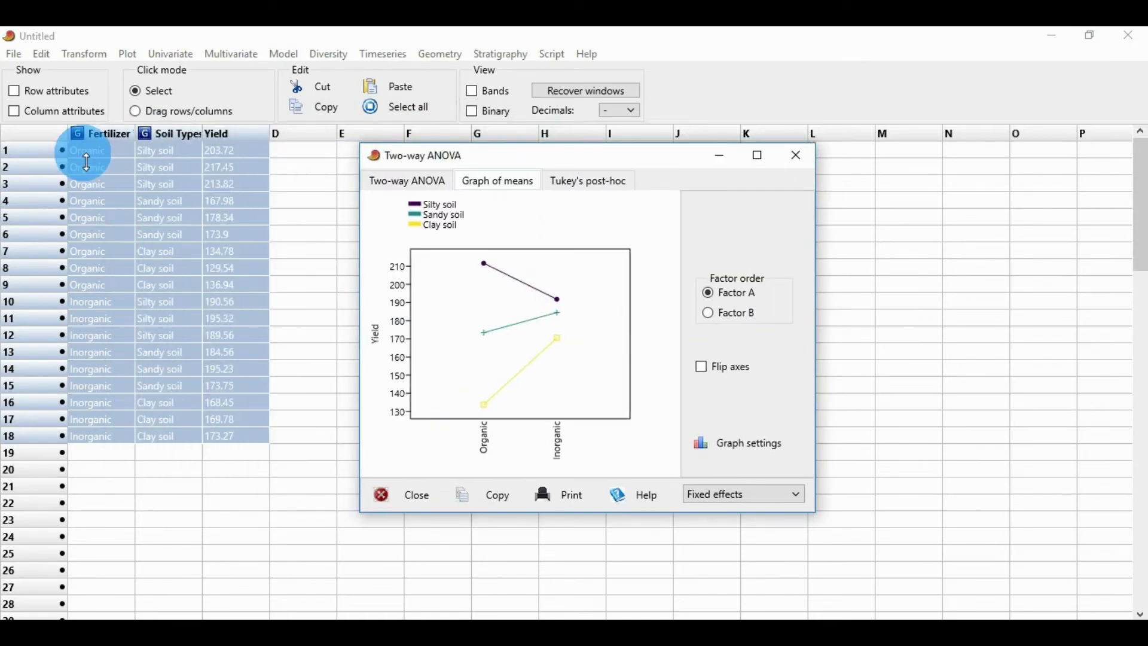
click(112, 339)
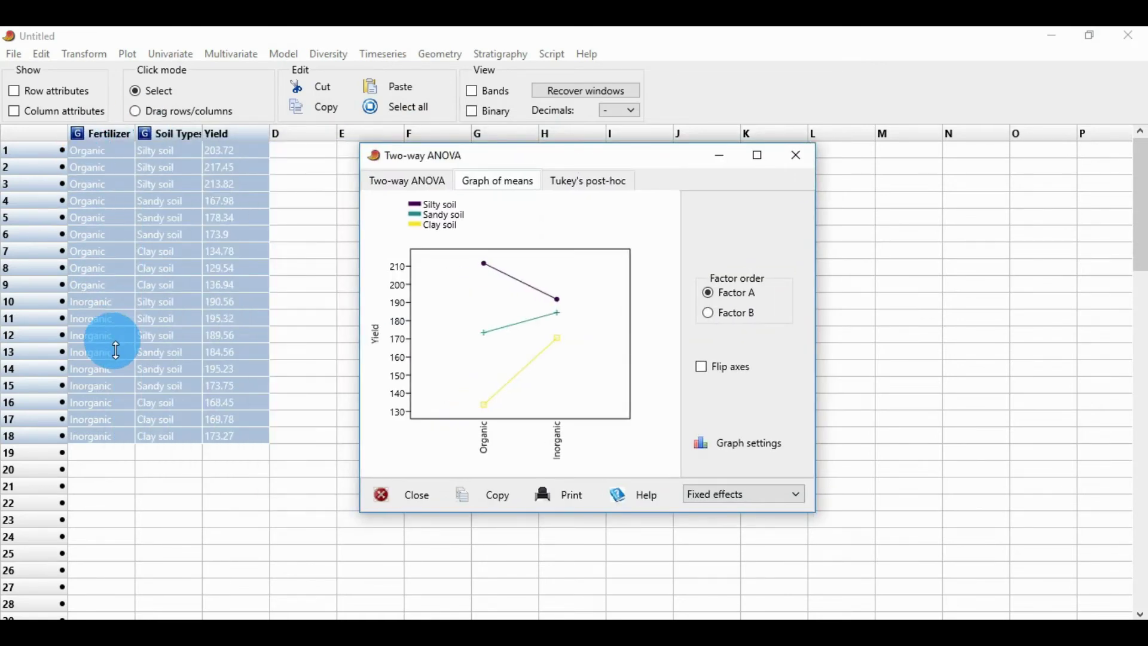
click(599, 309)
click(708, 316)
click(470, 478)
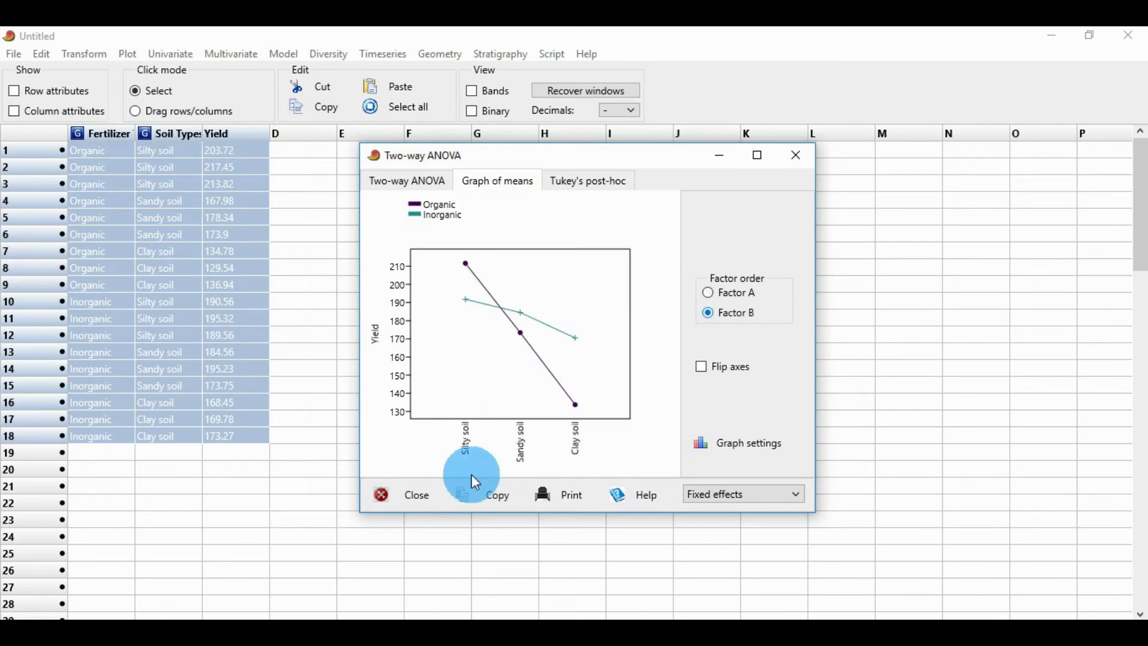
Maximize the window and toggle factor order from fertilizer back to soil type
click(758, 157)
click(1067, 175)
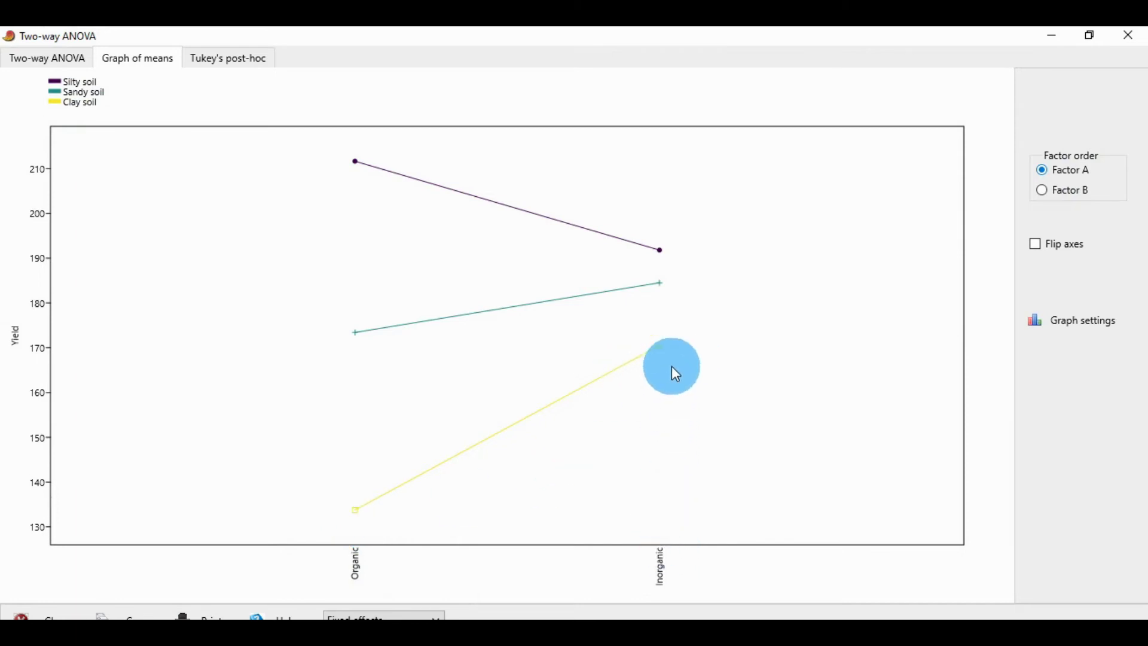
click(1049, 190)
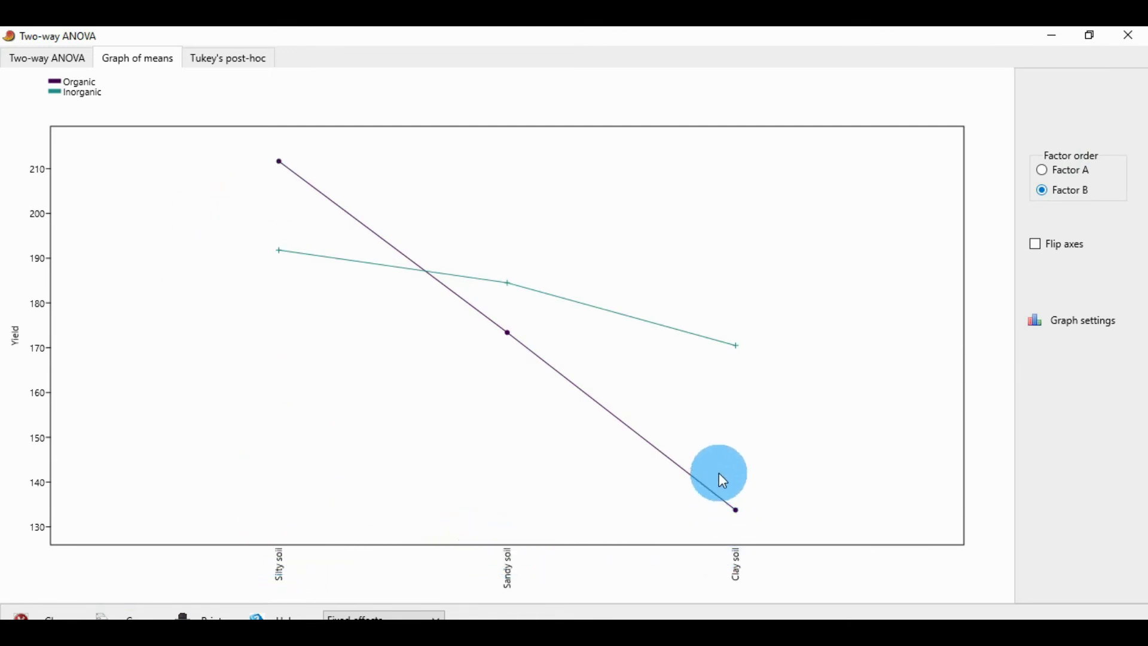
click(236, 62)
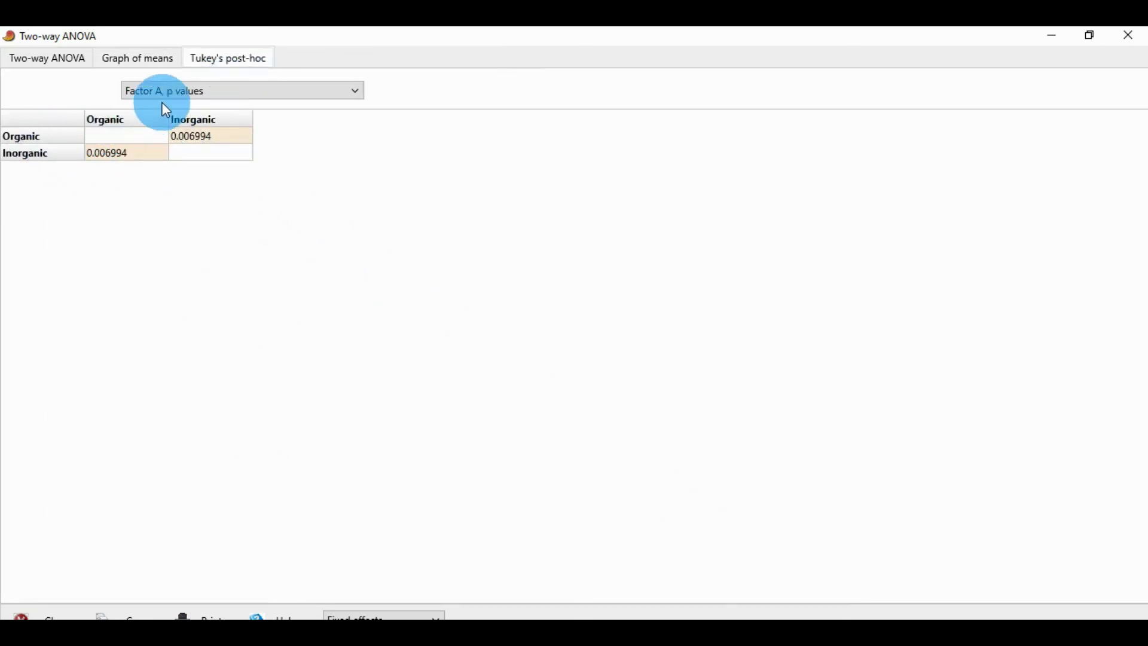
View Tukey tables for fertilizer Q, soil p and Q values, then the interactions
click(251, 91)
click(198, 128)
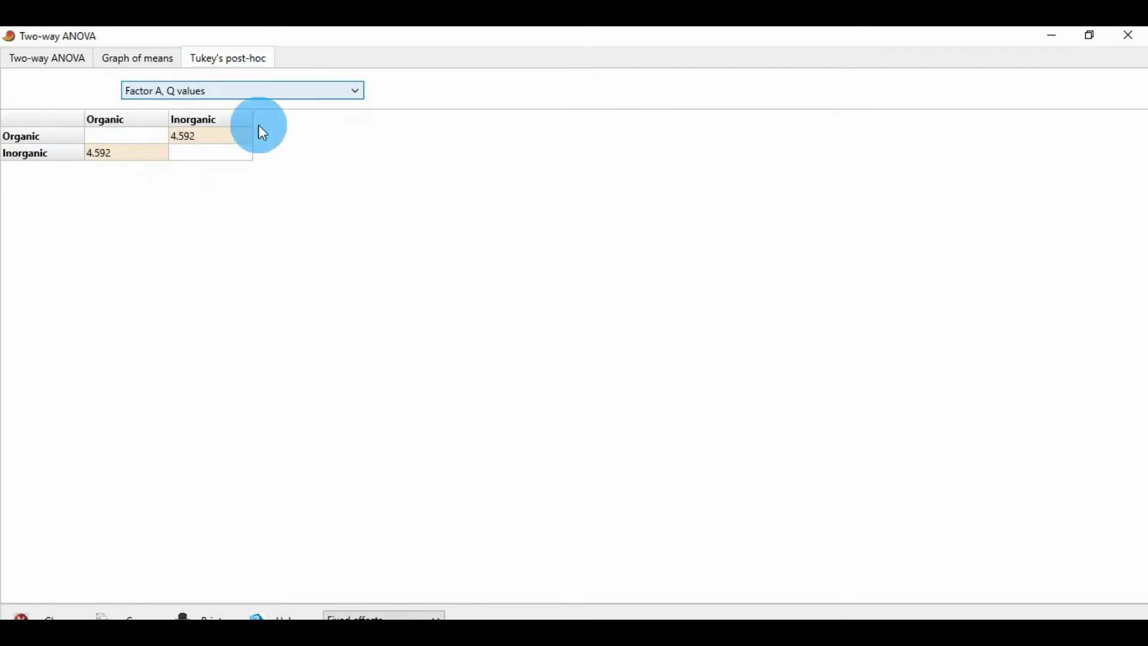
click(254, 93)
click(210, 146)
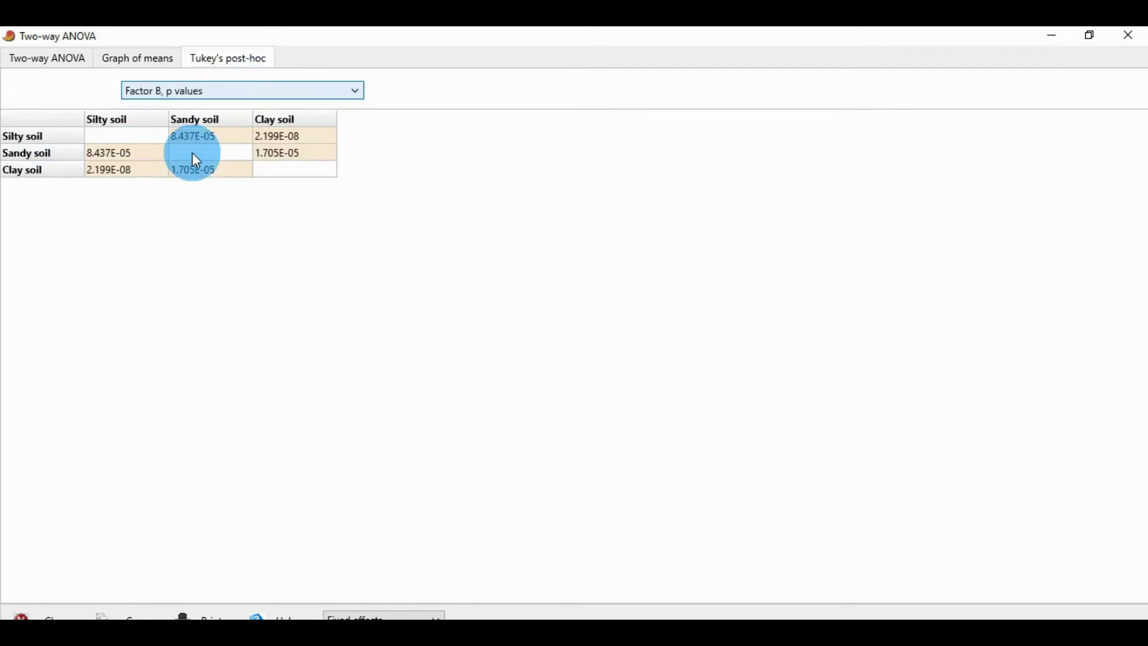
click(230, 91)
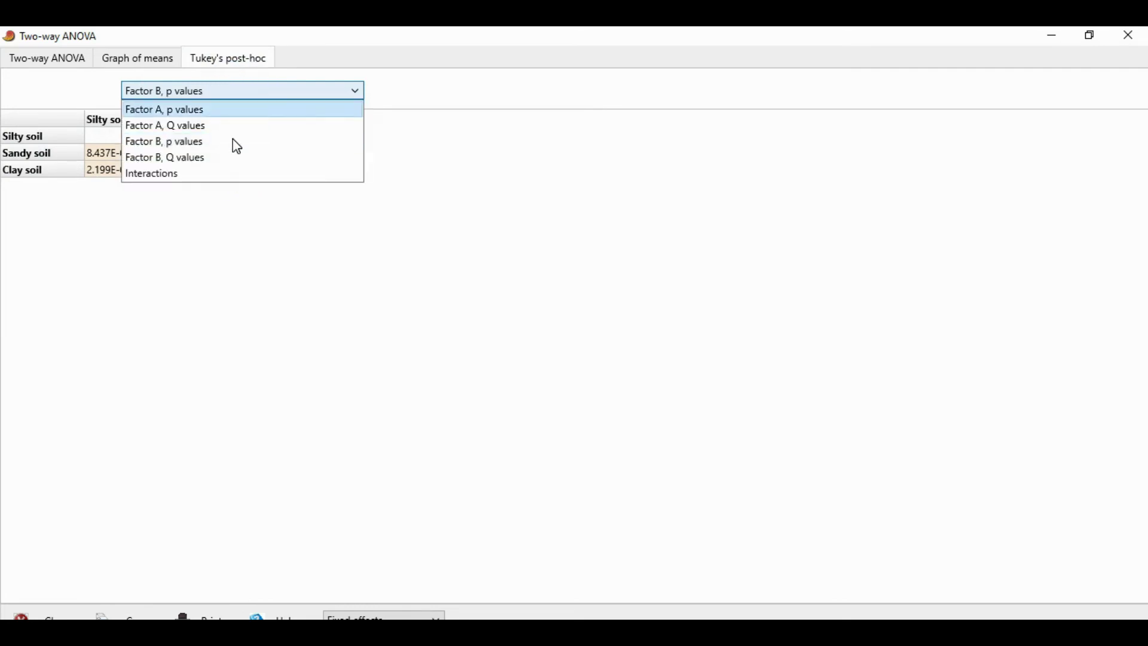
click(200, 160)
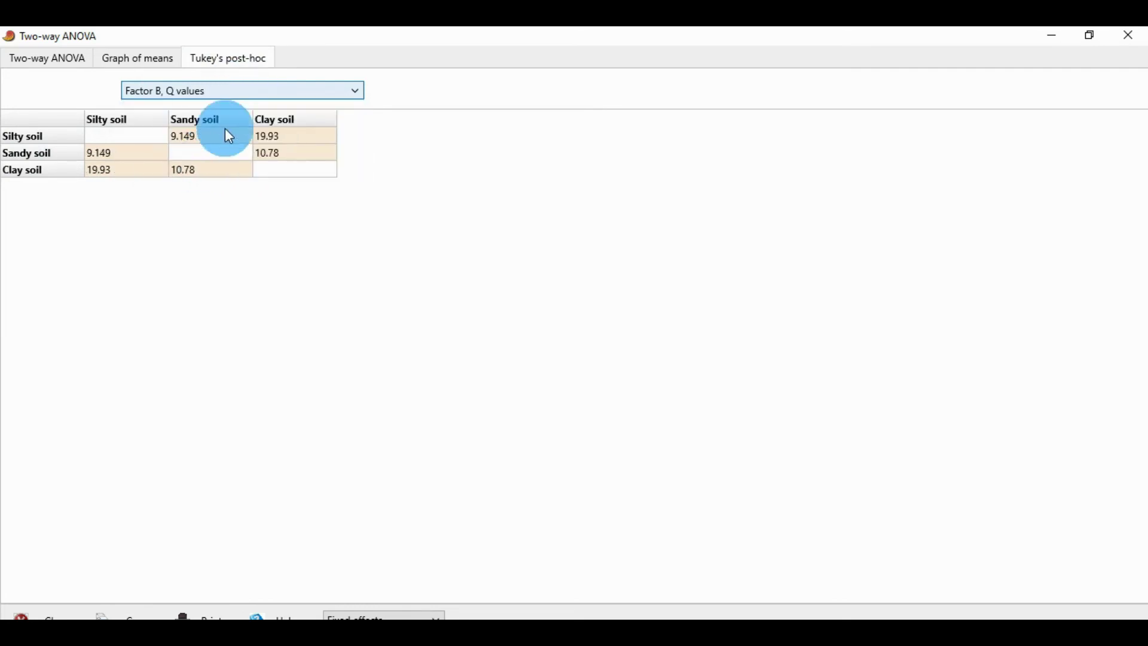
click(242, 91)
click(201, 173)
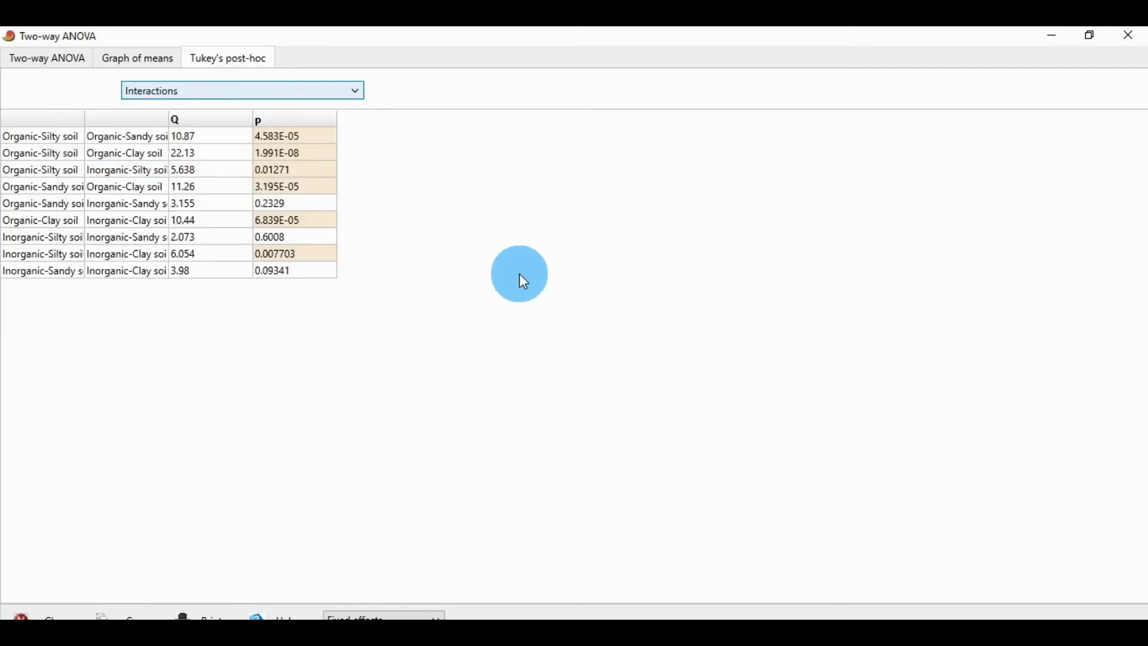
click(152, 56)
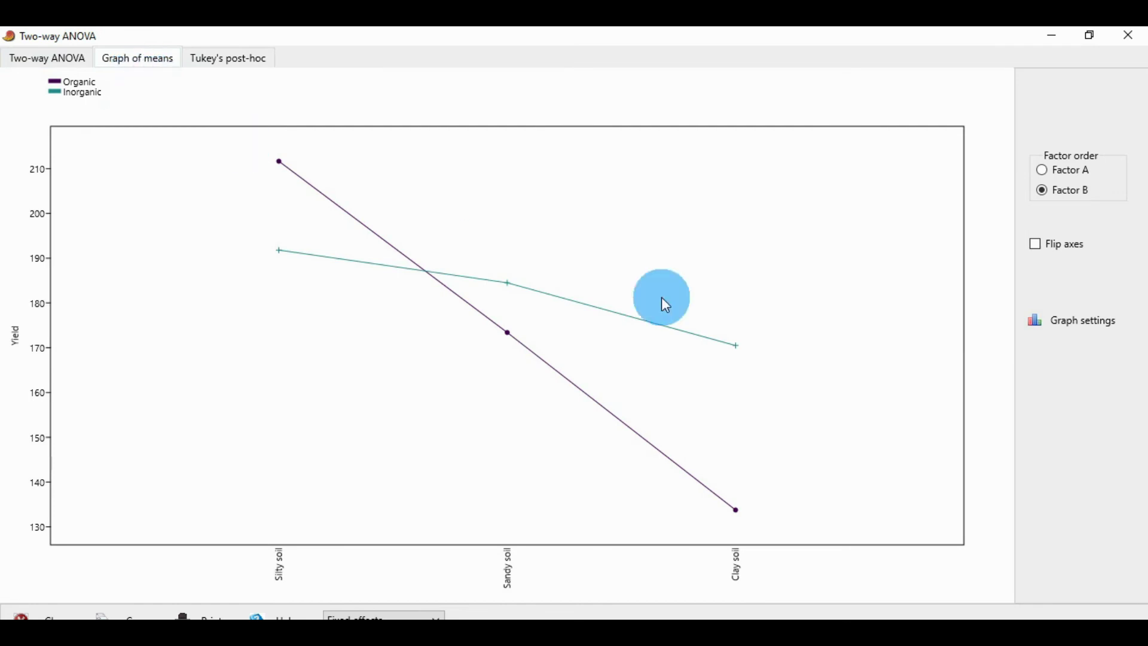
In Graph settings, turn on thick lines and set symbol size to 6
click(1077, 322)
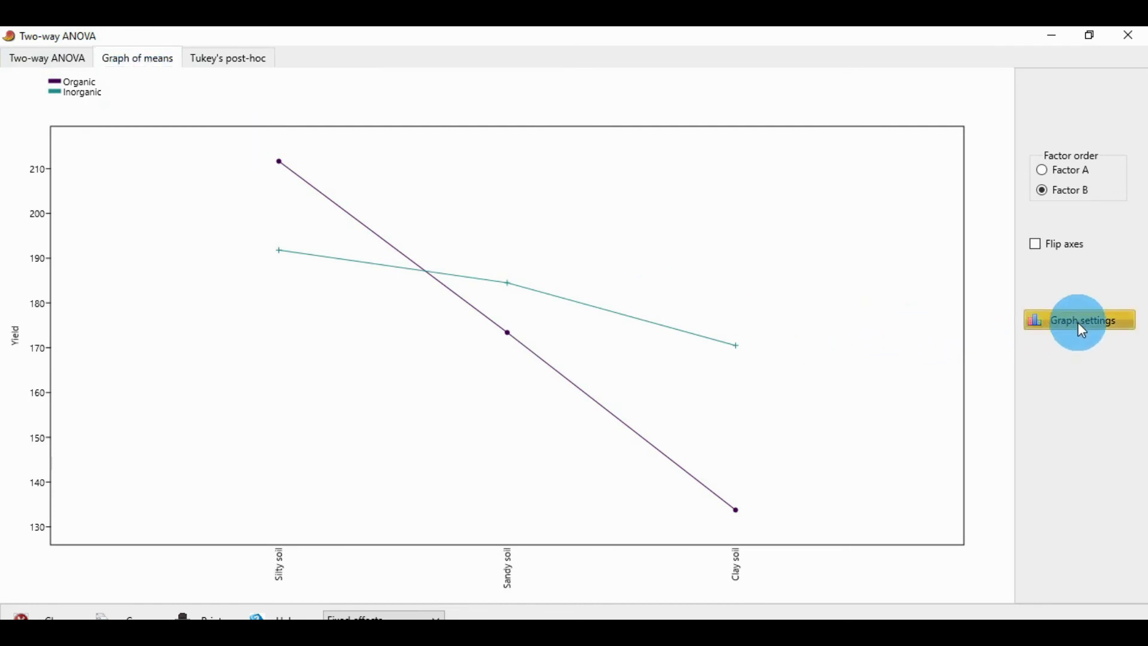
drag(296, 173, 682, 119)
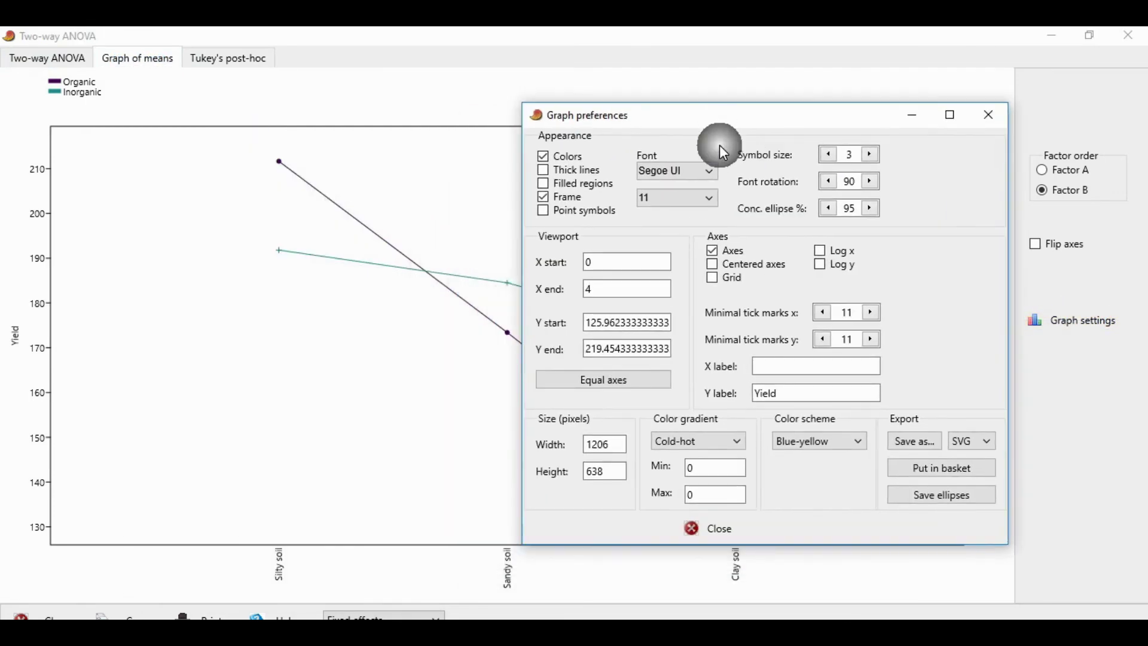
click(544, 170)
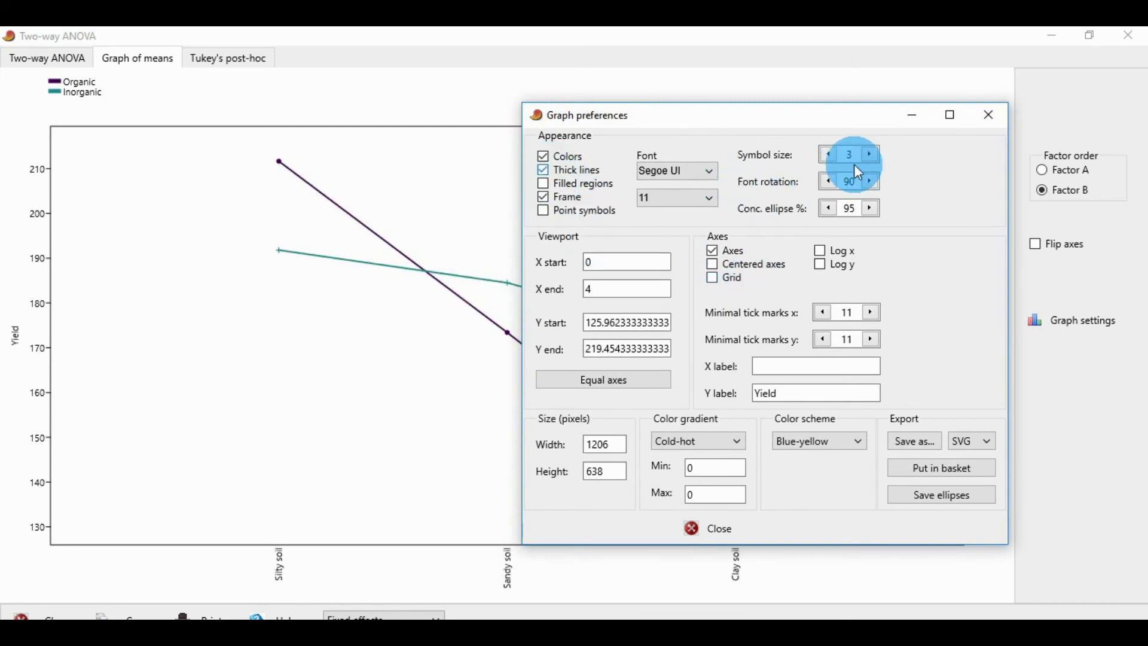
click(871, 156)
click(870, 157)
click(871, 156)
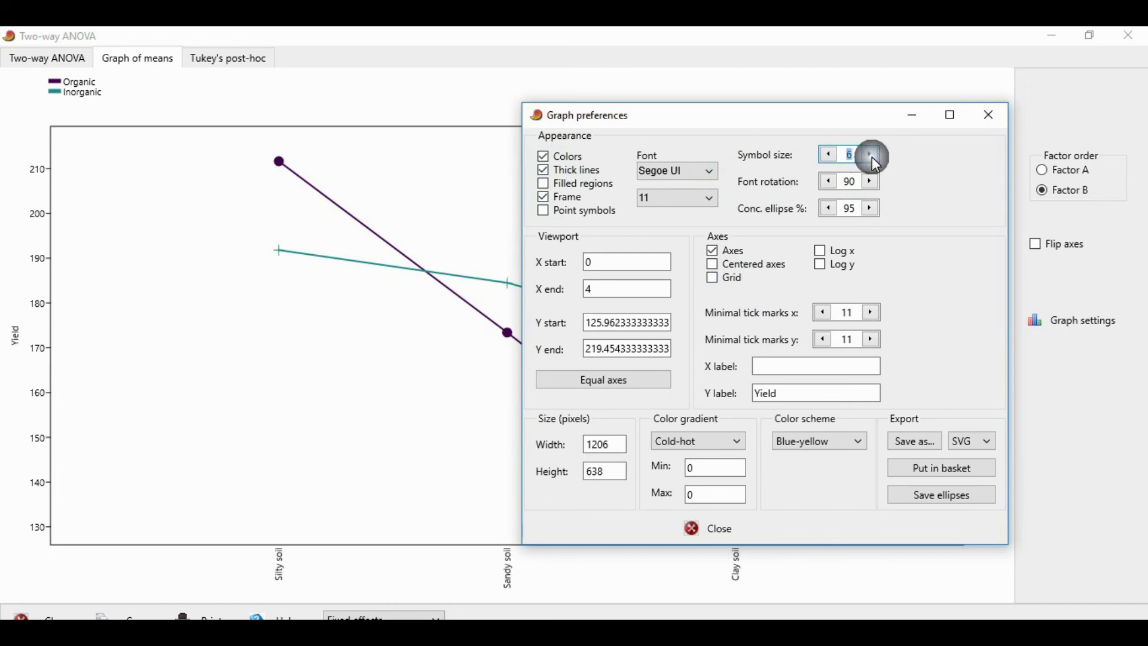
Set the graph font to Times New Roman, size 12
click(713, 173)
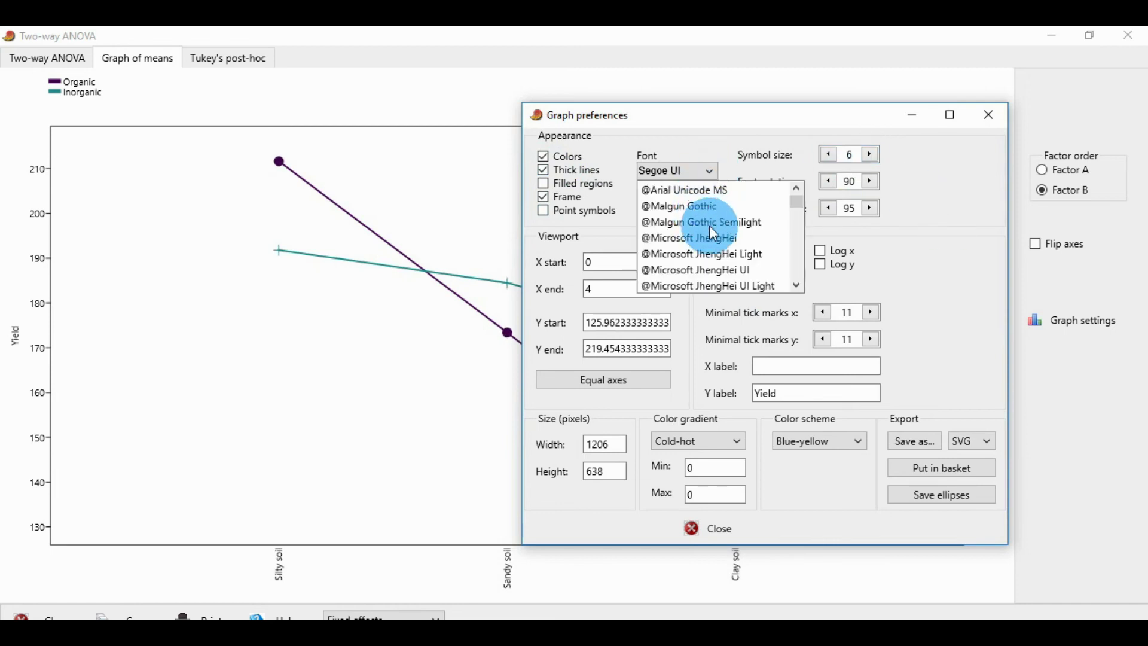
drag(798, 202, 794, 257)
click(705, 199)
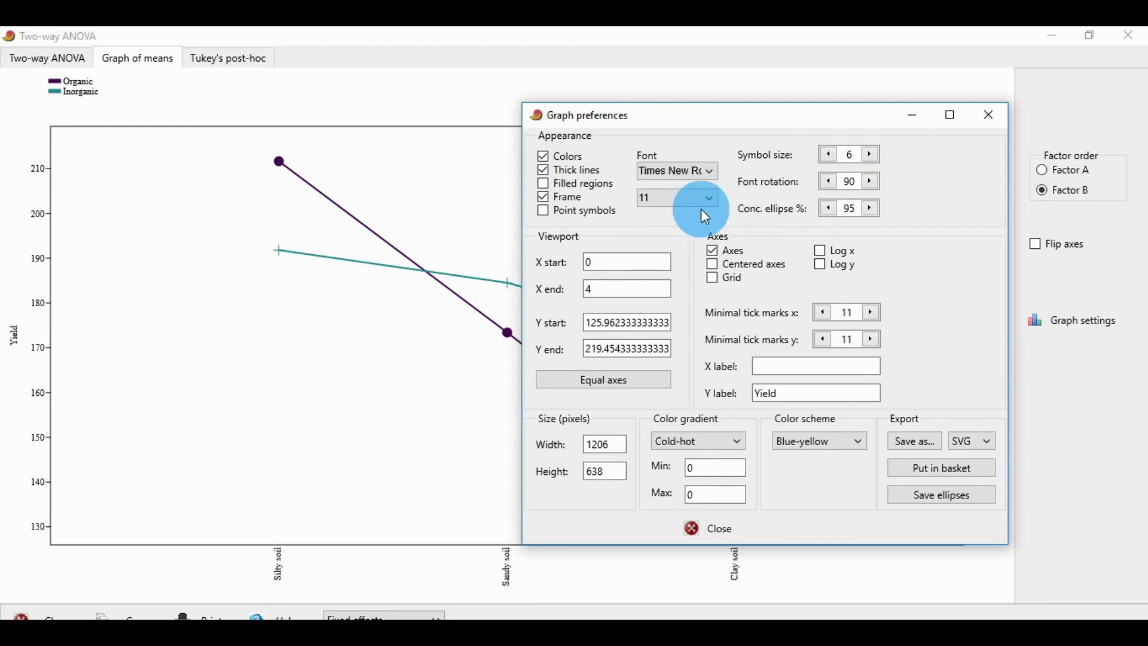
click(703, 199)
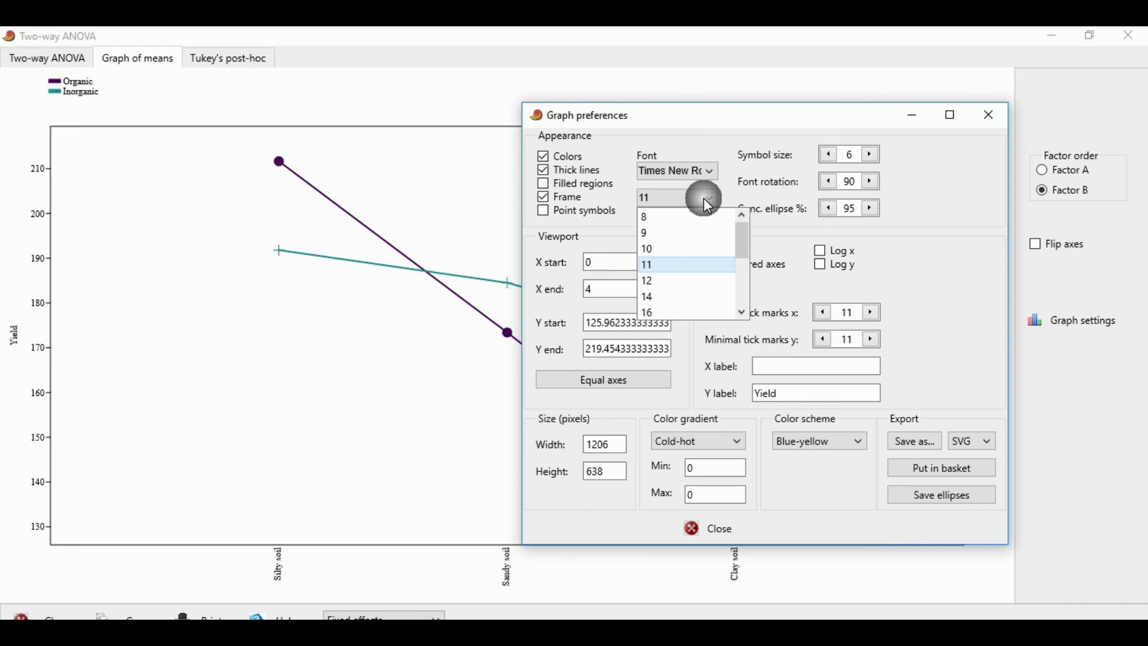
click(660, 282)
Choose JPG as the export format and start Save as
drag(809, 120, 742, 89)
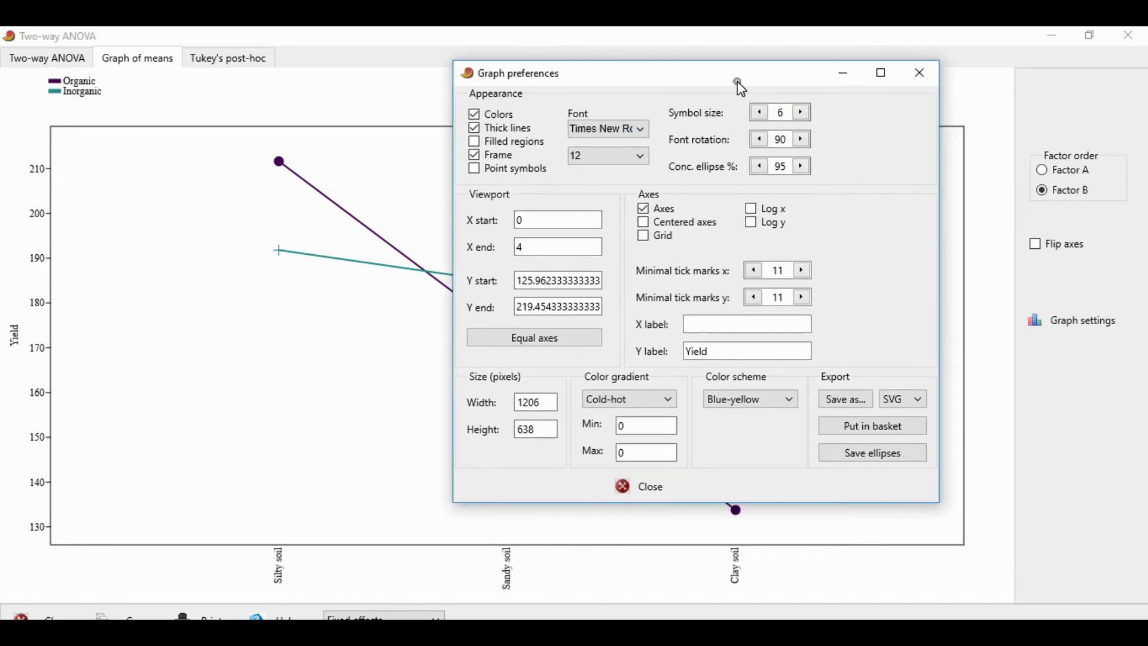
click(904, 400)
click(895, 445)
click(862, 397)
Save the JPG to Desktop as 'Two Way ANOVA Graph', close Graph settings, and show the ANOVA table
click(520, 211)
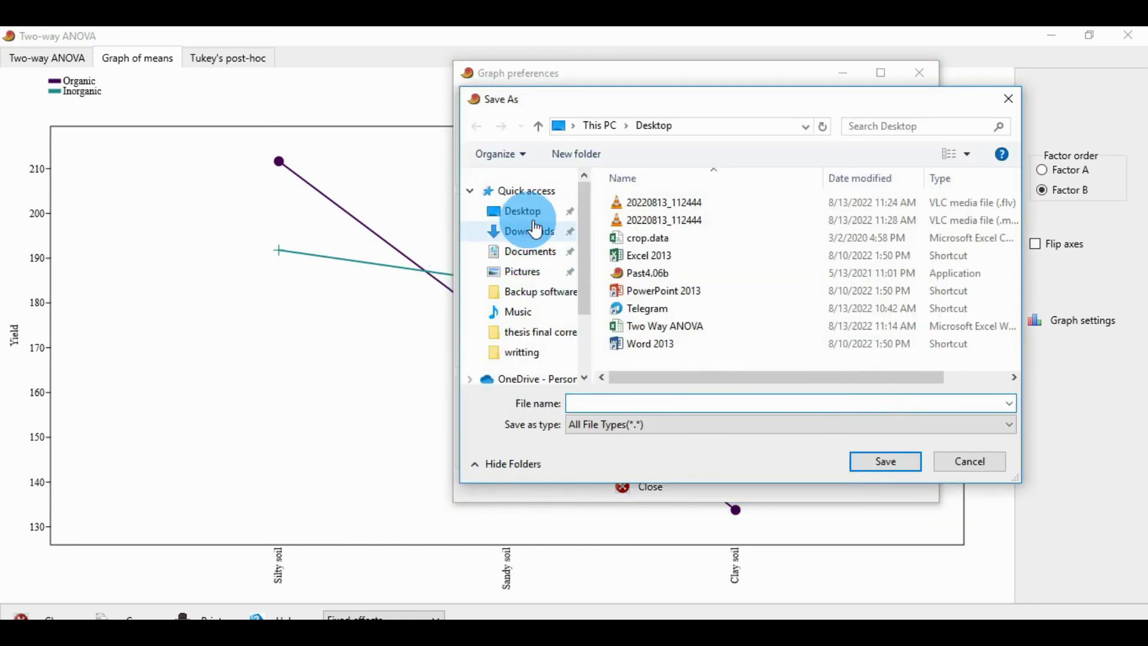
click(651, 411)
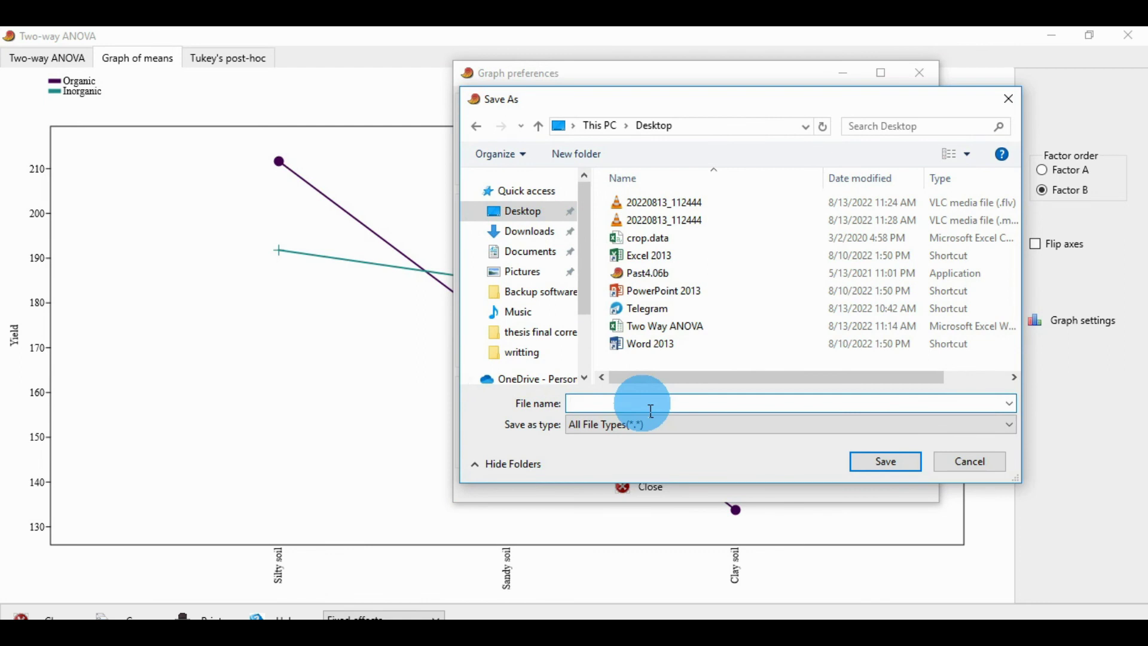
text(Two)
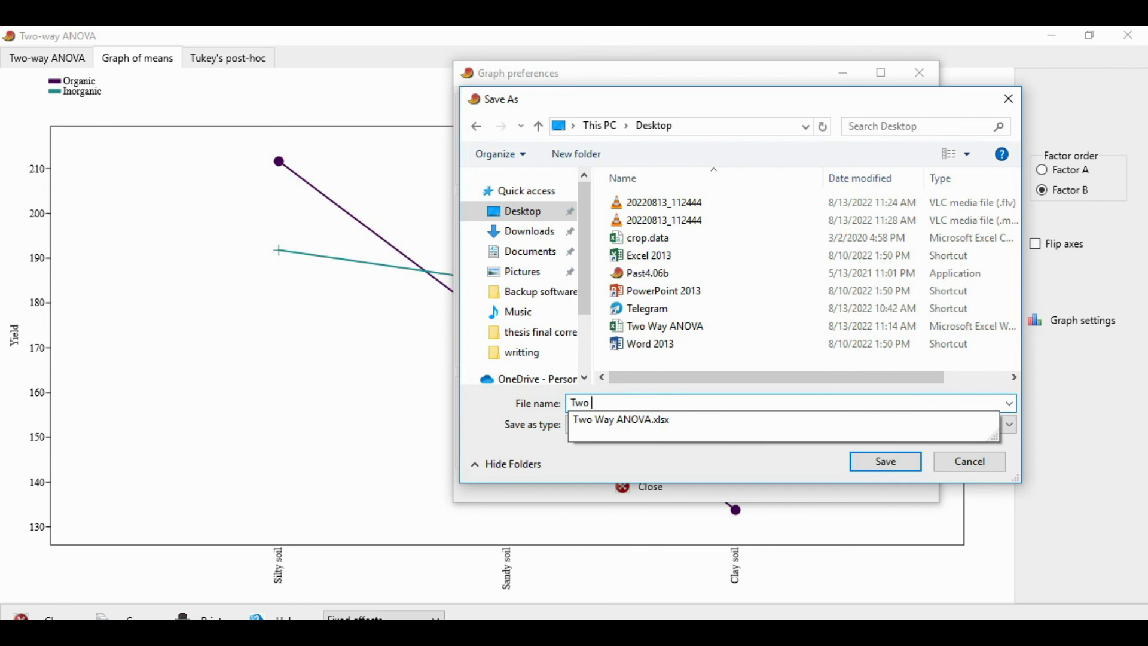
text( Way ANOVA)
click(642, 403)
text(Graph)
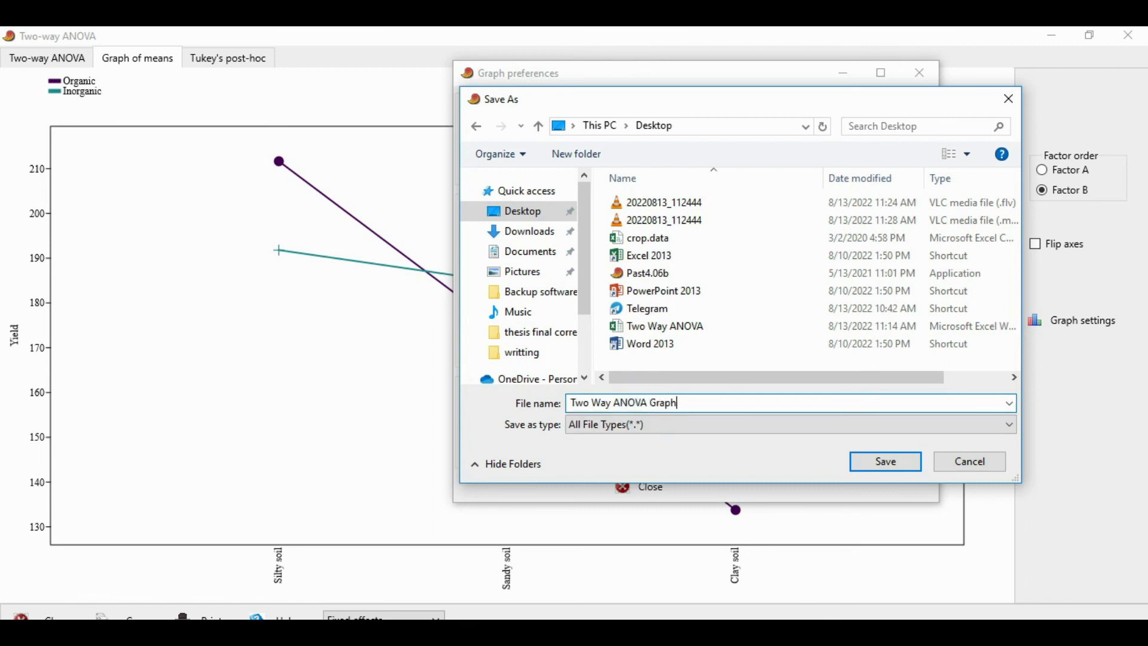
click(879, 472)
click(934, 90)
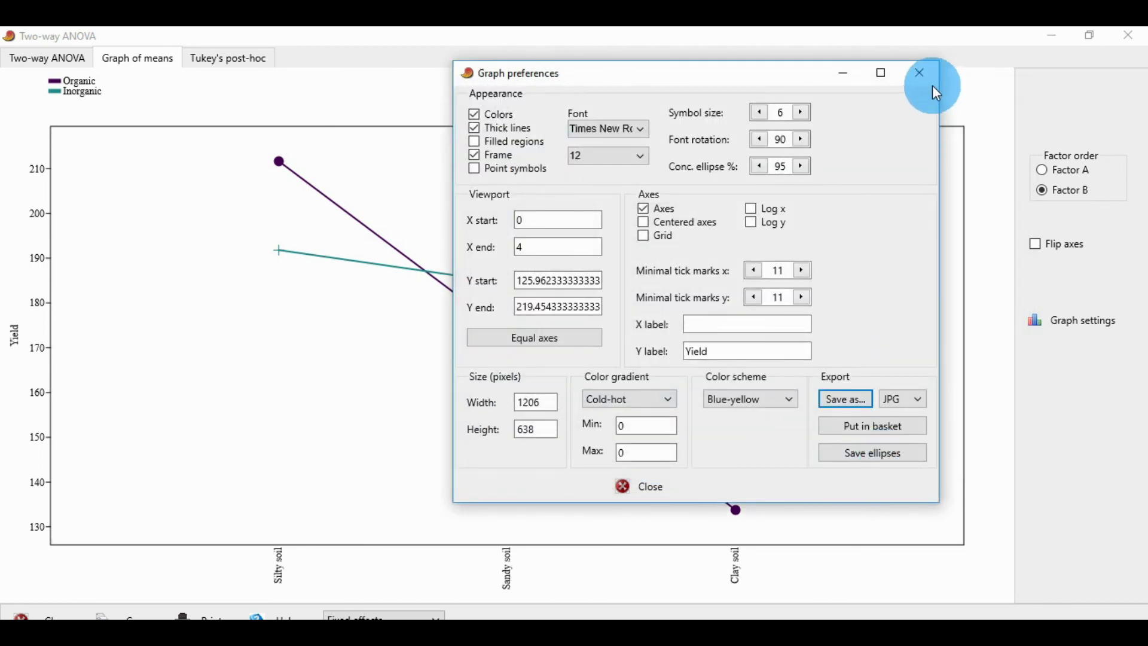
click(47, 58)
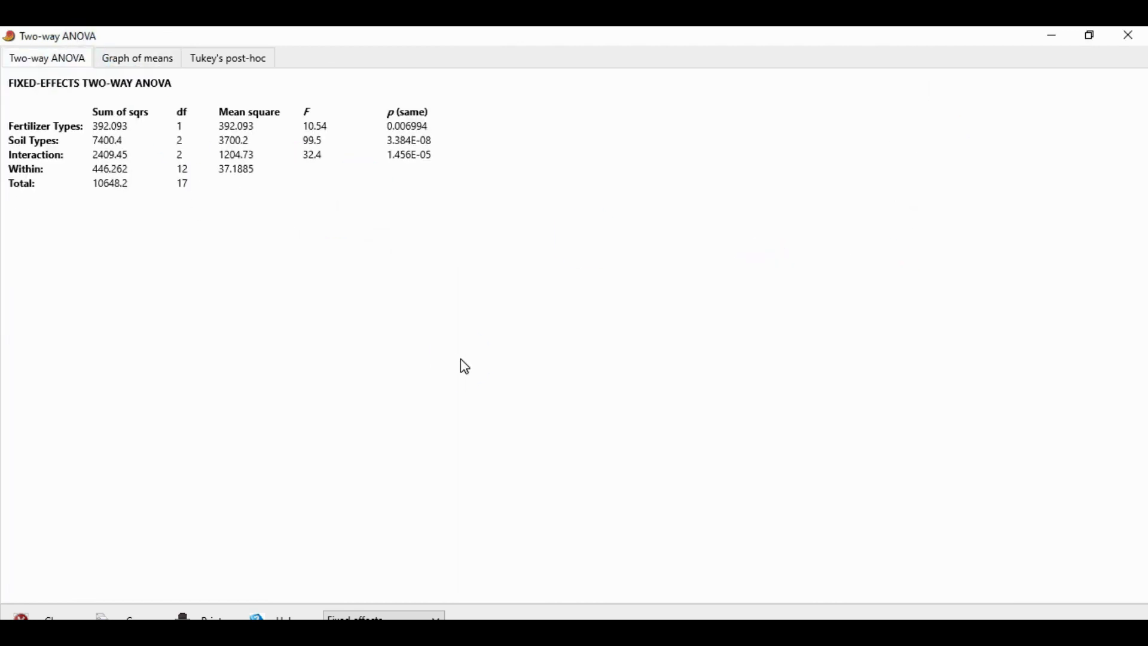